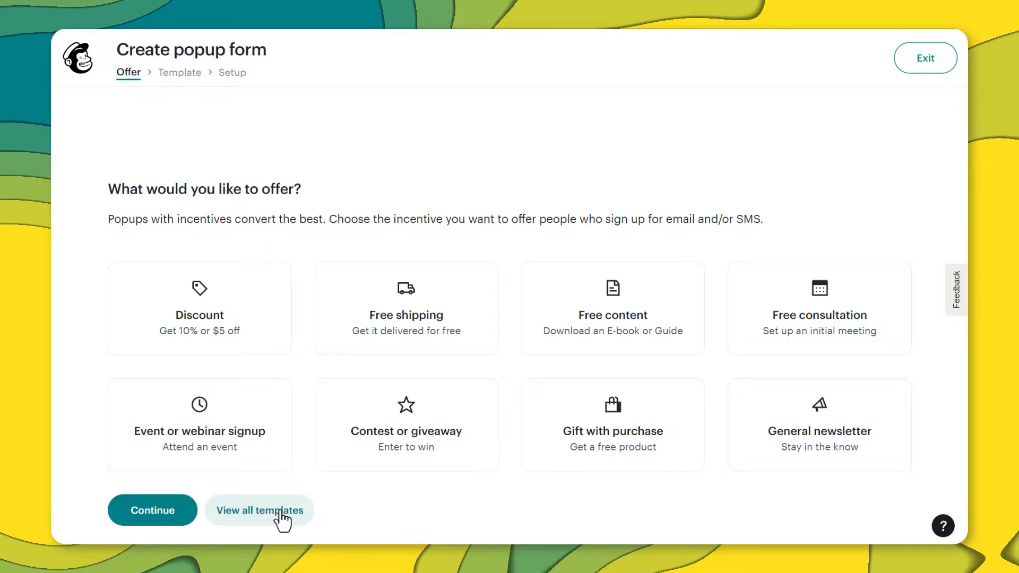
Apply the Bold Product Cardstyle template from the full popup template collection.
{"action": "left_click", "coordinate": [281, 514]}
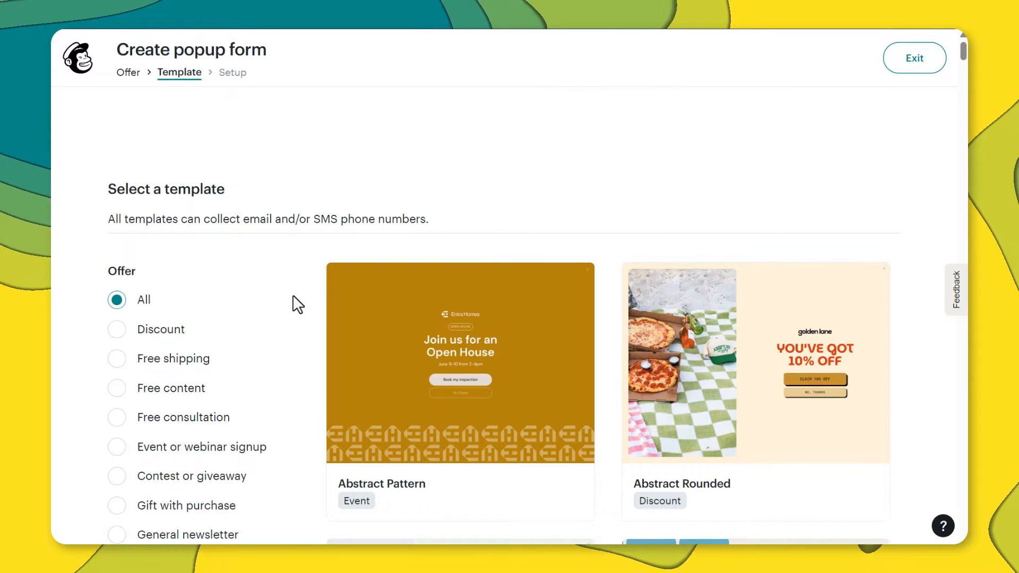
{"action": "scroll", "coordinate": [297, 304], "scroll_direction": "down", "scroll_amount": 8}
{"action": "scroll", "coordinate": [301, 303], "scroll_direction": "down", "scroll_amount": 20}
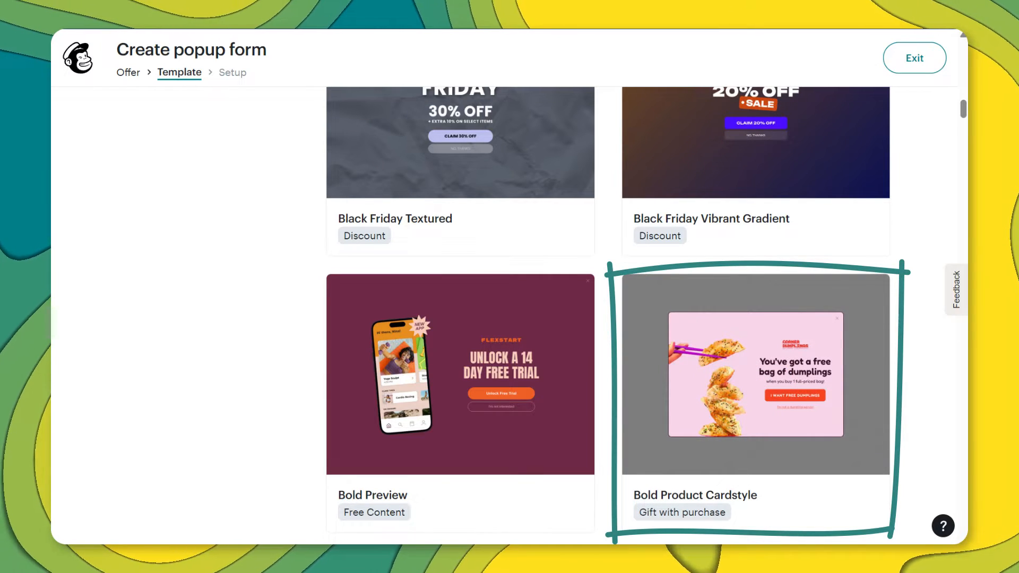
{"action": "mouse_move", "coordinate": [887, 428]}
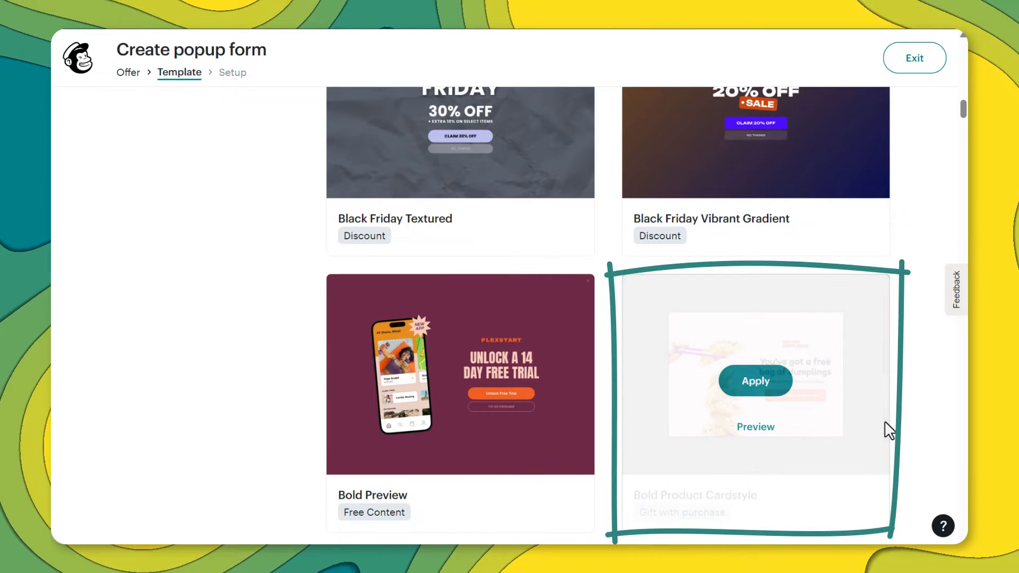
{"action": "left_click", "coordinate": [759, 393]}
Name the popup 'Dumpling Demo 2', assign the Test Test Test audience, and create the form.
{"action": "left_click", "coordinate": [319, 225]}
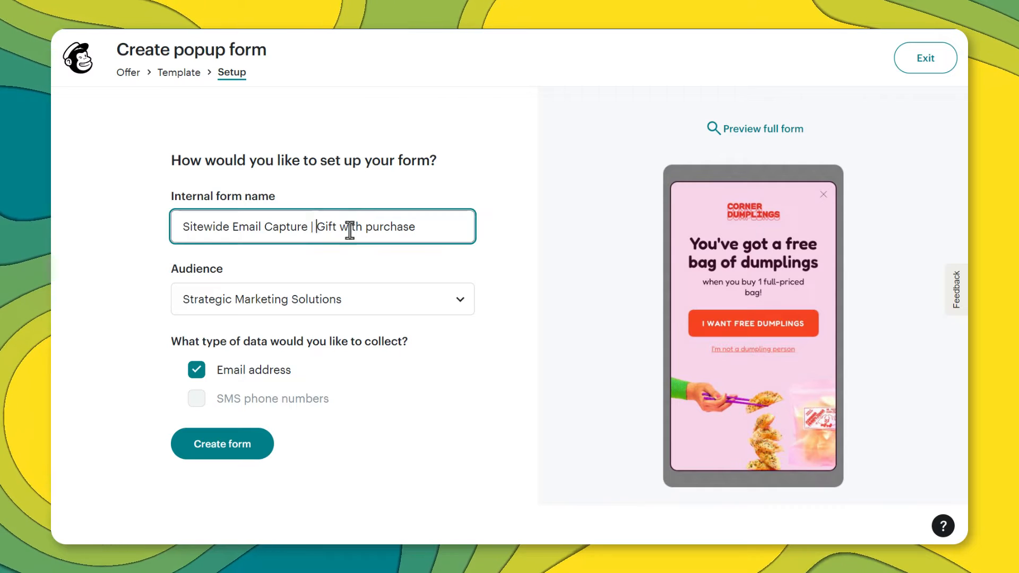
{"action": "left_click_drag", "start_coordinate": [432, 225], "coordinate": [168, 233]}
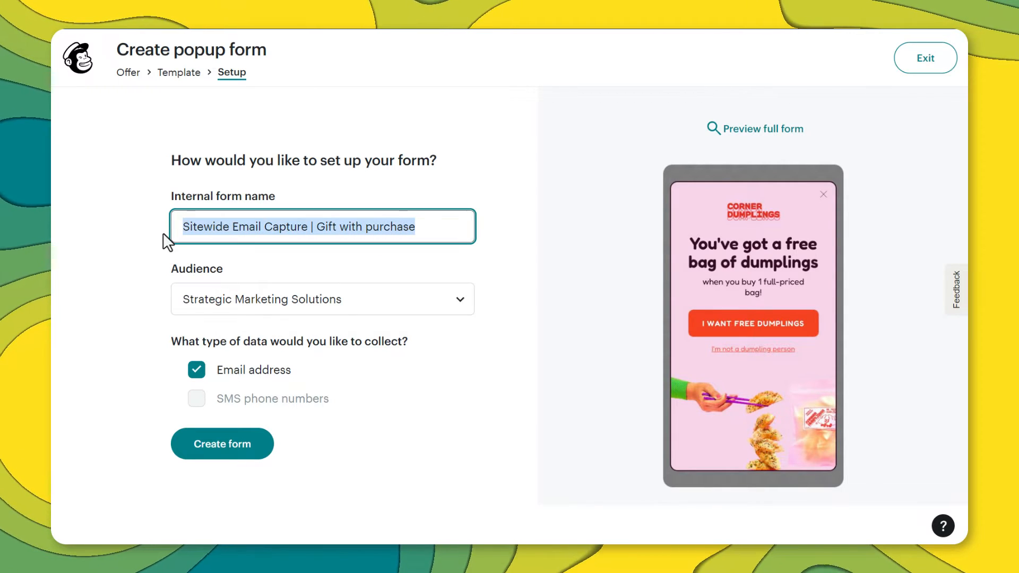
{"action": "type", "text": "Dumpling Demo 2"}
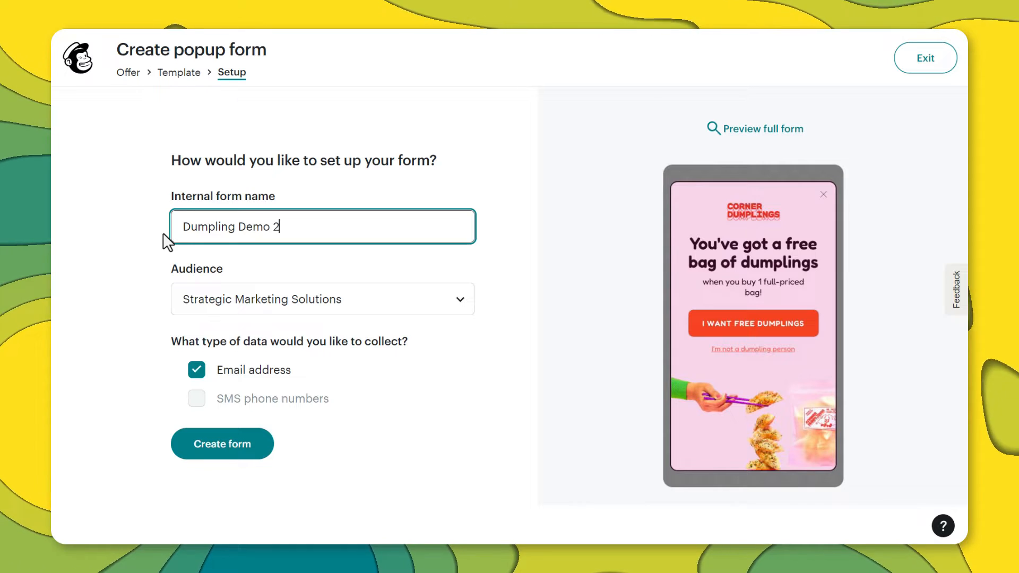
{"action": "left_click", "coordinate": [266, 297]}
{"action": "left_click", "coordinate": [231, 374]}
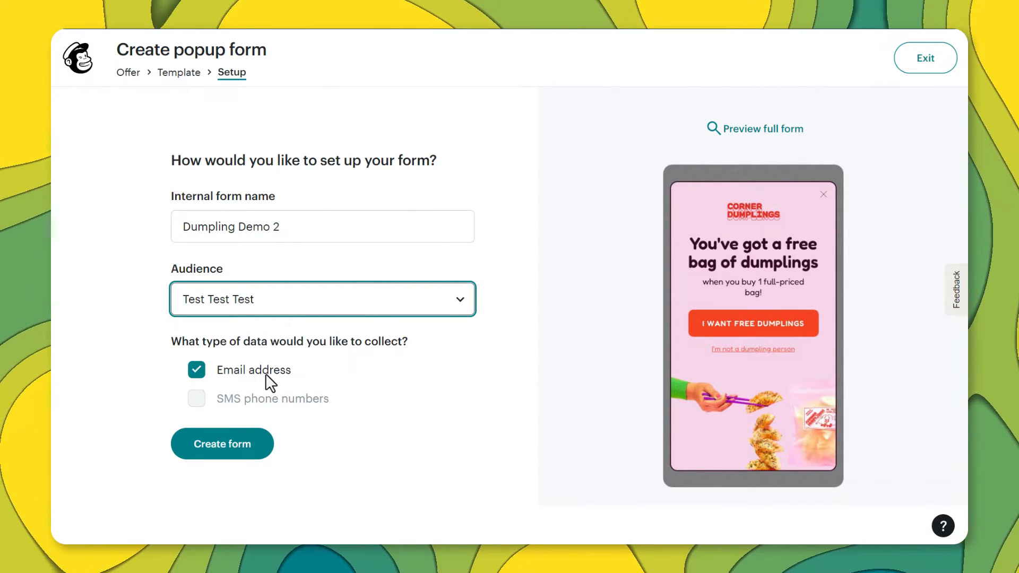
{"action": "left_click", "coordinate": [231, 454]}
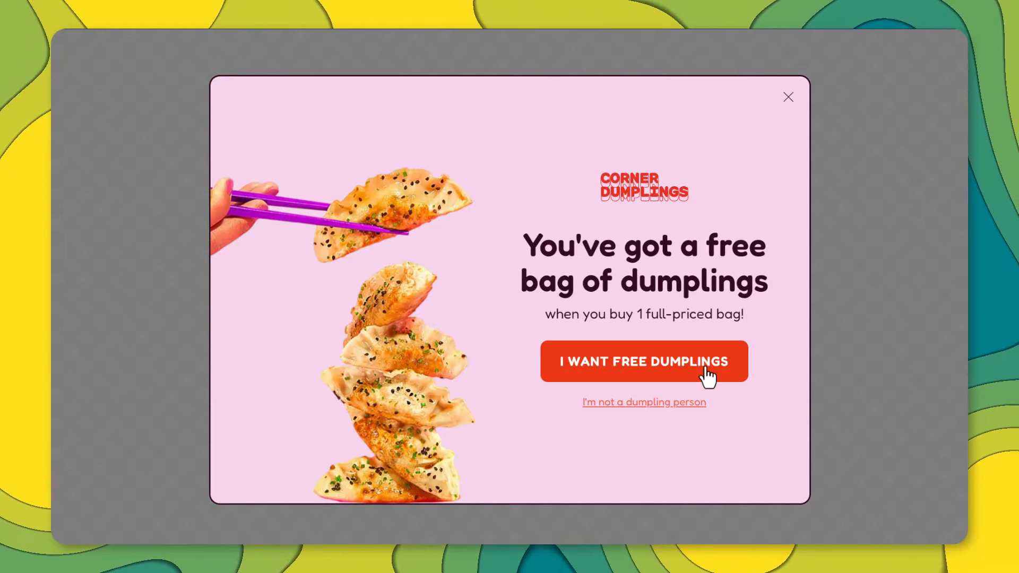
In preview, accept the free-dumplings offer and submit a sample email address to reach the discount step.
{"action": "left_click", "coordinate": [640, 376]}
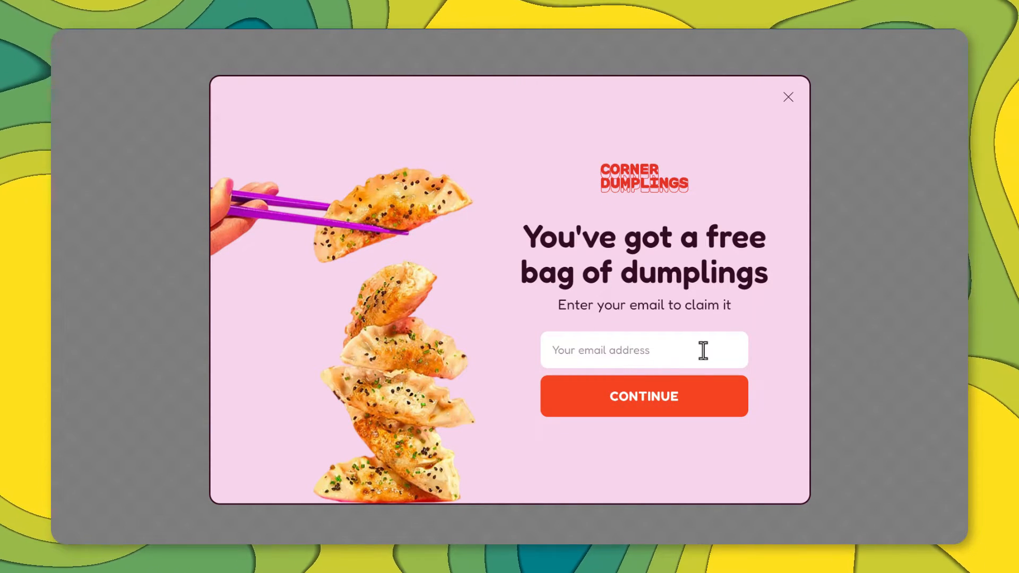
{"action": "left_click", "coordinate": [658, 349]}
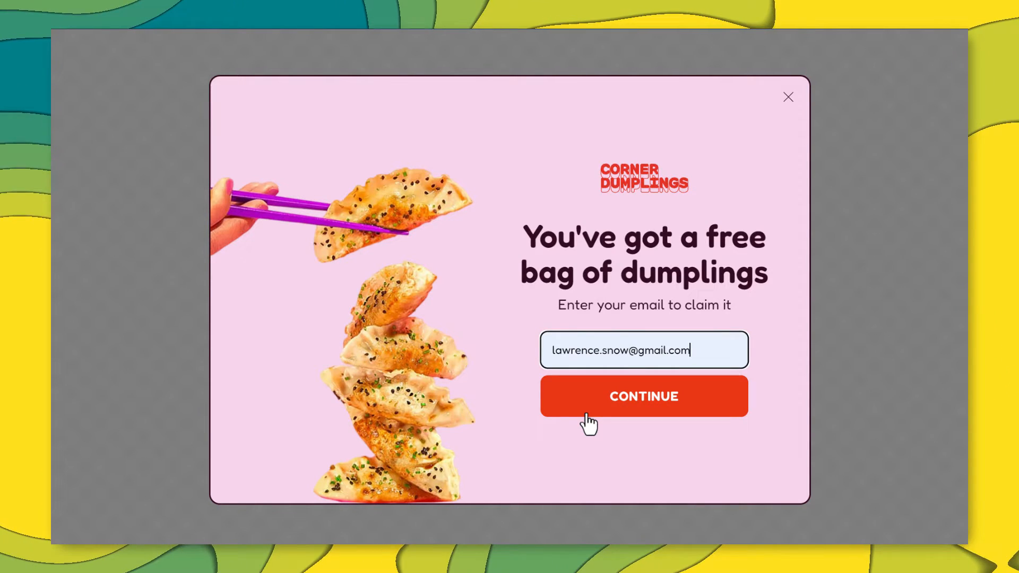
{"action": "left_click", "coordinate": [676, 410]}
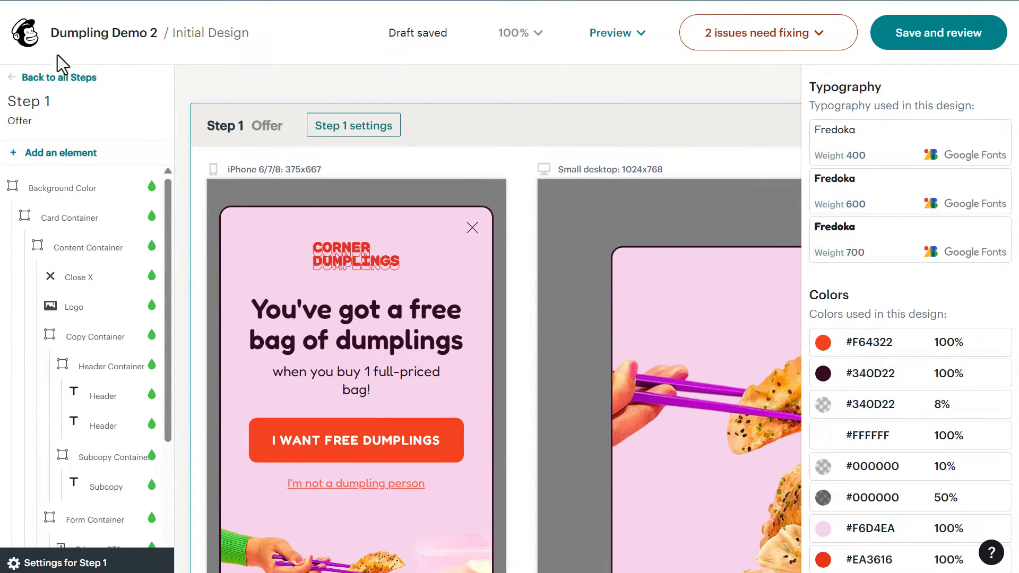
Return to the overview of the Offer, Email Capture and Confirmation steps.
{"action": "left_click", "coordinate": [57, 80]}
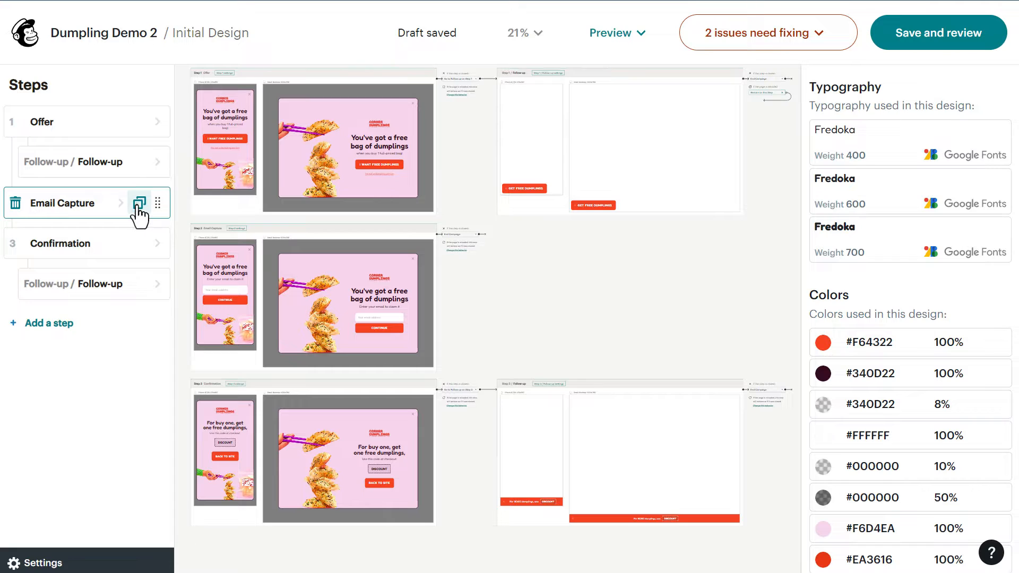
Duplicate the Email Capture step, move the copy above Confirmation, and open Step 2 Email Capture.
{"action": "left_click", "coordinate": [140, 205]}
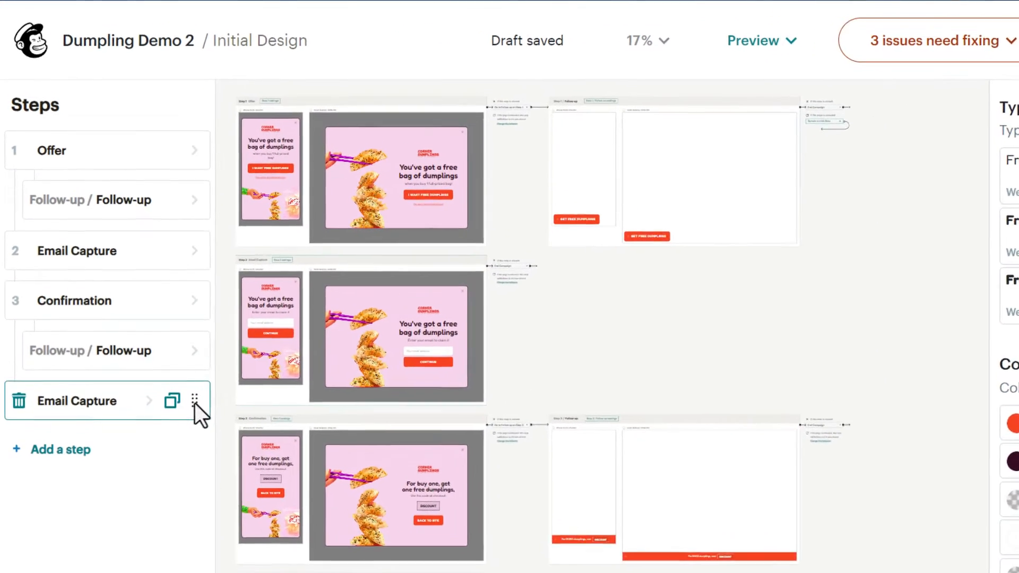
{"action": "left_click_drag", "start_coordinate": [158, 325], "coordinate": [155, 244]}
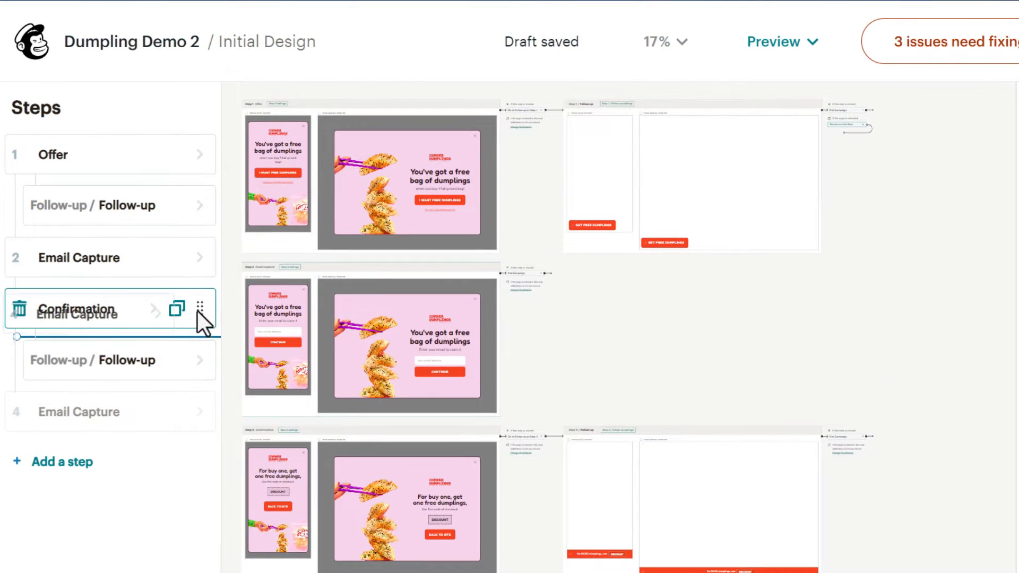
{"action": "left_click_drag", "start_coordinate": [198, 311], "coordinate": [190, 250]}
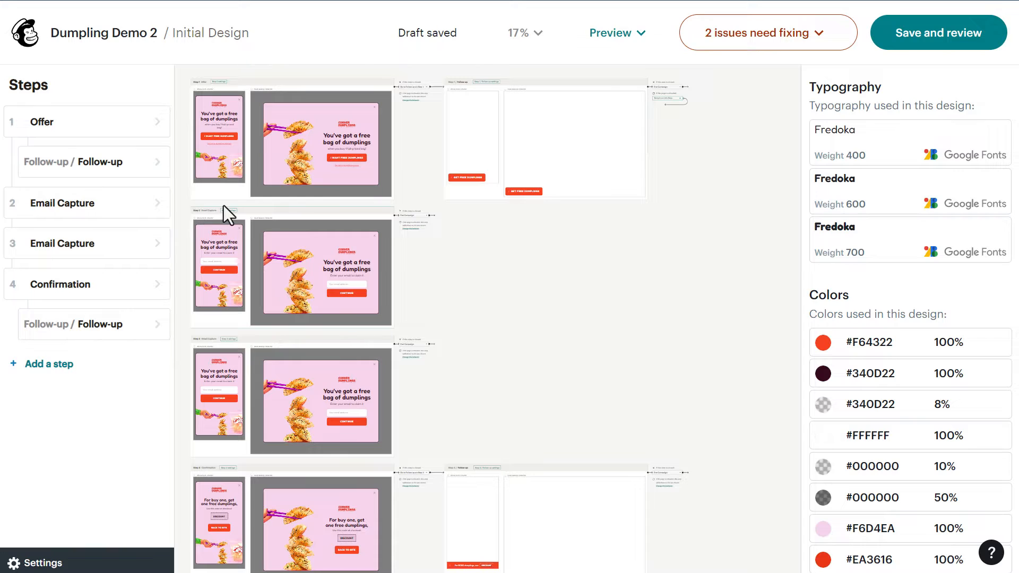
{"action": "left_click", "coordinate": [85, 203]}
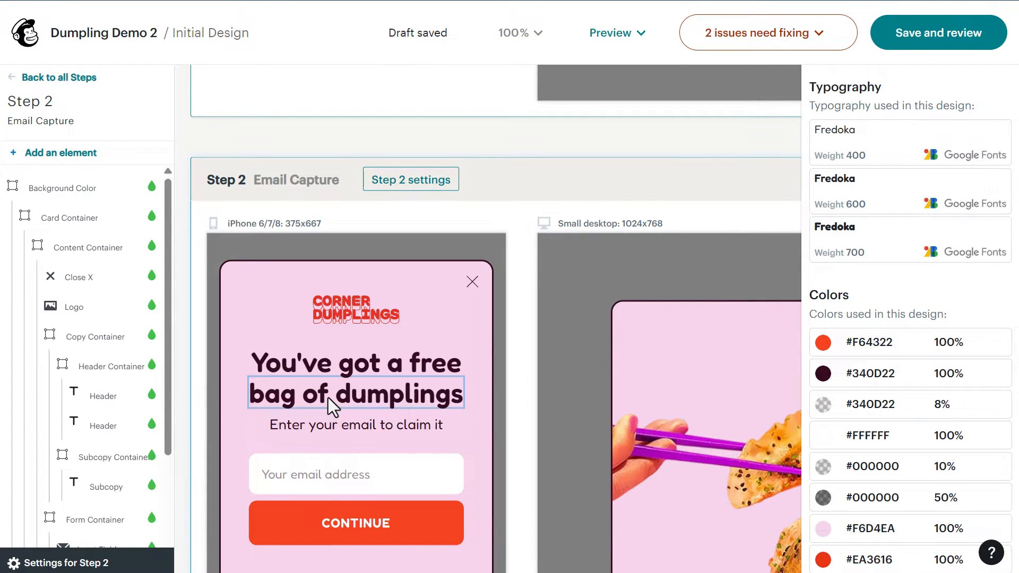
Change the heading to 'What is Your Favorite Type of Dumpling?' and delete the extra header, subcopy and email field.
{"action": "triple_click", "coordinate": [354, 375]}
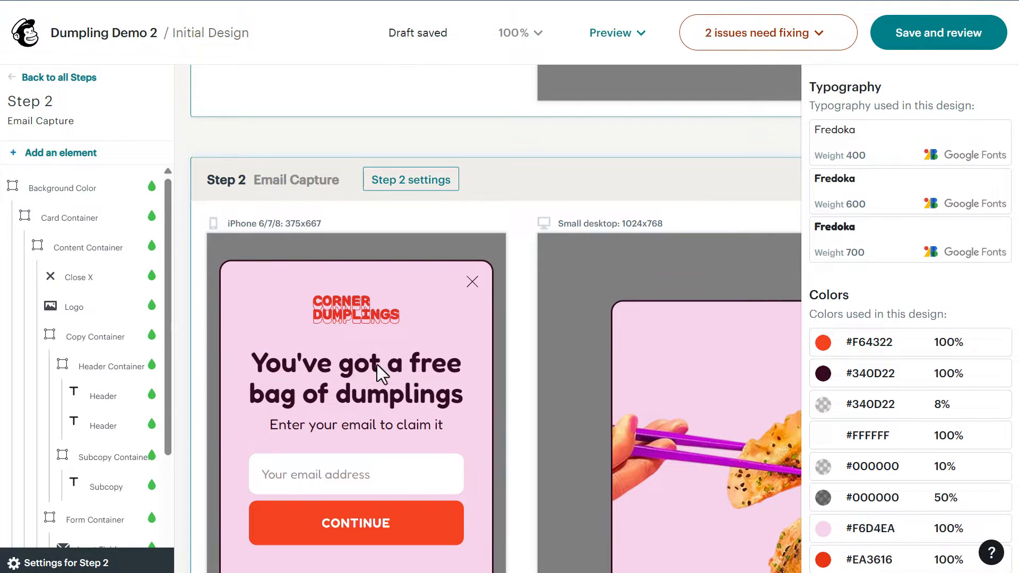
{"action": "type", "text": "What is You"}
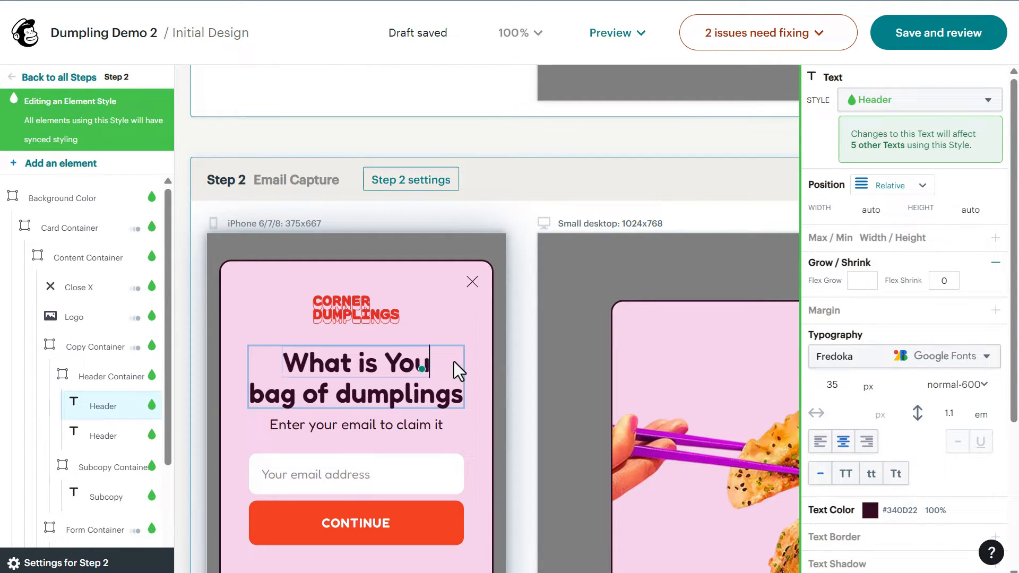
{"action": "type", "text": "r Favorite Type of Dumpling?"}
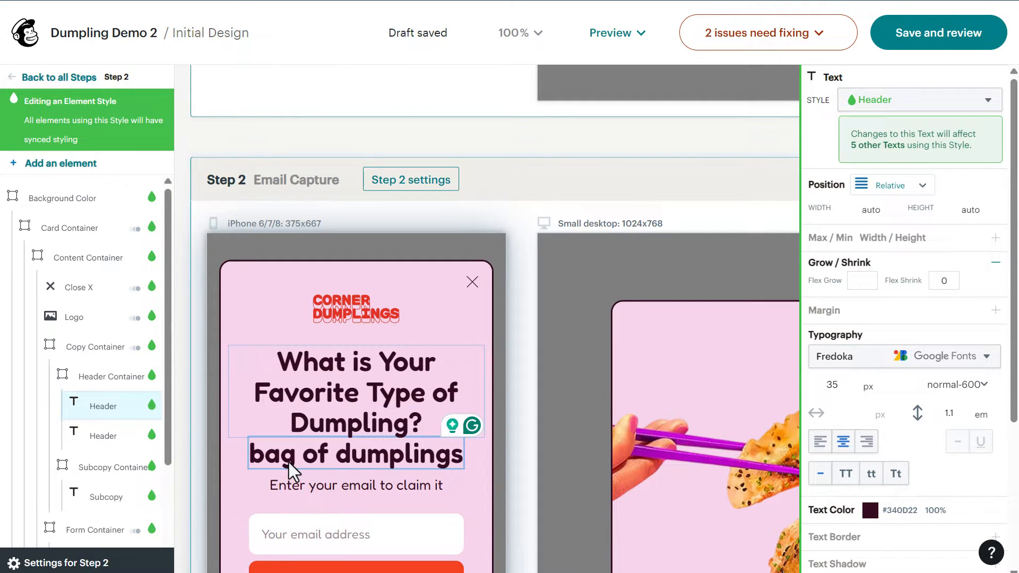
{"action": "left_click", "coordinate": [289, 462]}
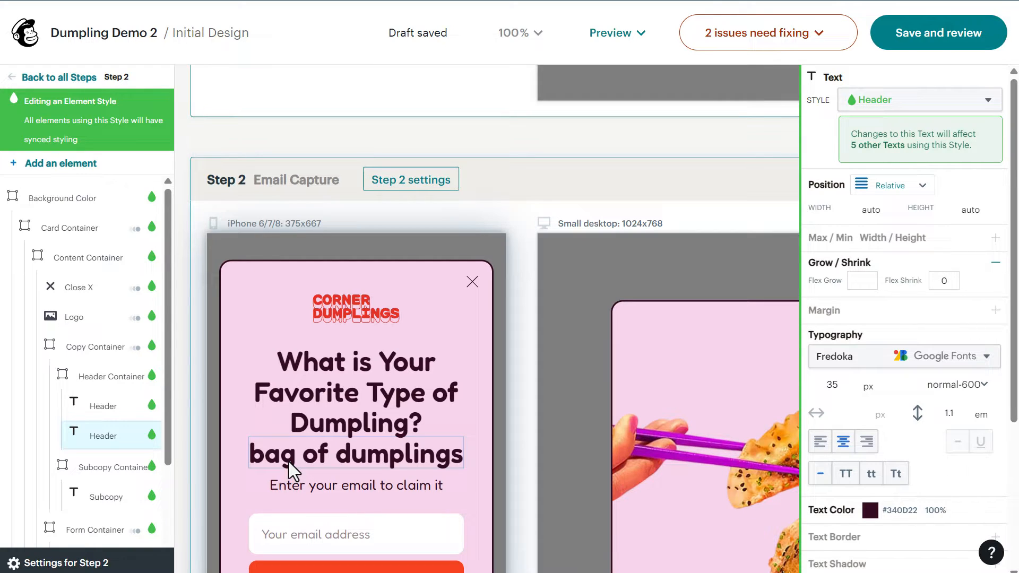
{"action": "key", "text": "Delete"}
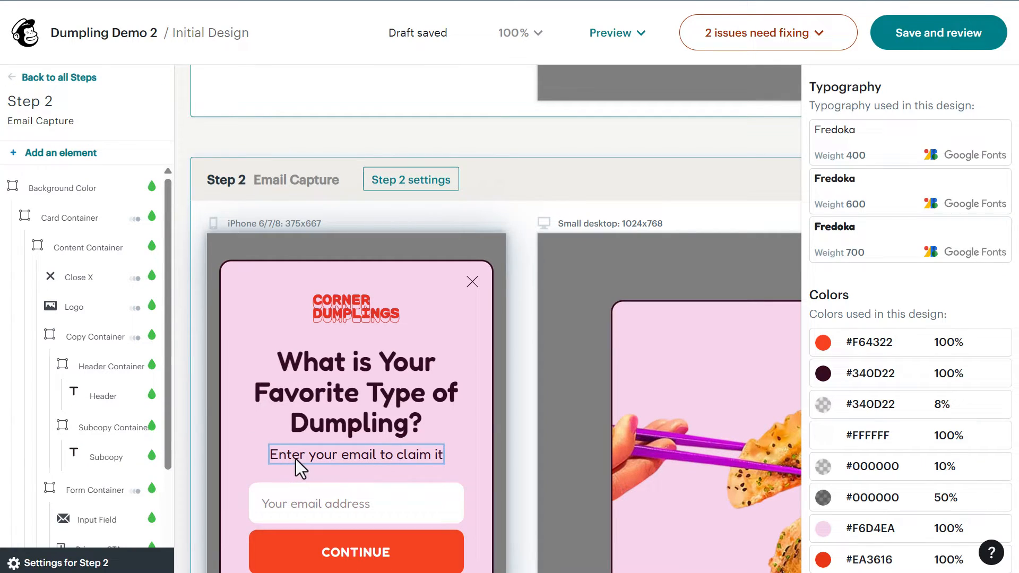
{"action": "left_click", "coordinate": [295, 460]}
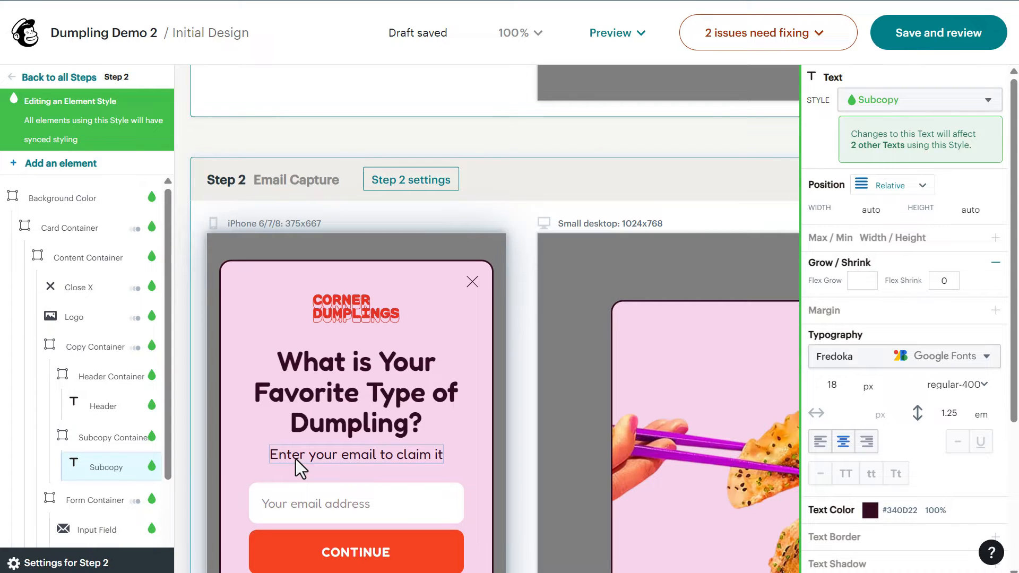
{"action": "key", "text": "Delete"}
{"action": "left_click", "coordinate": [287, 488]}
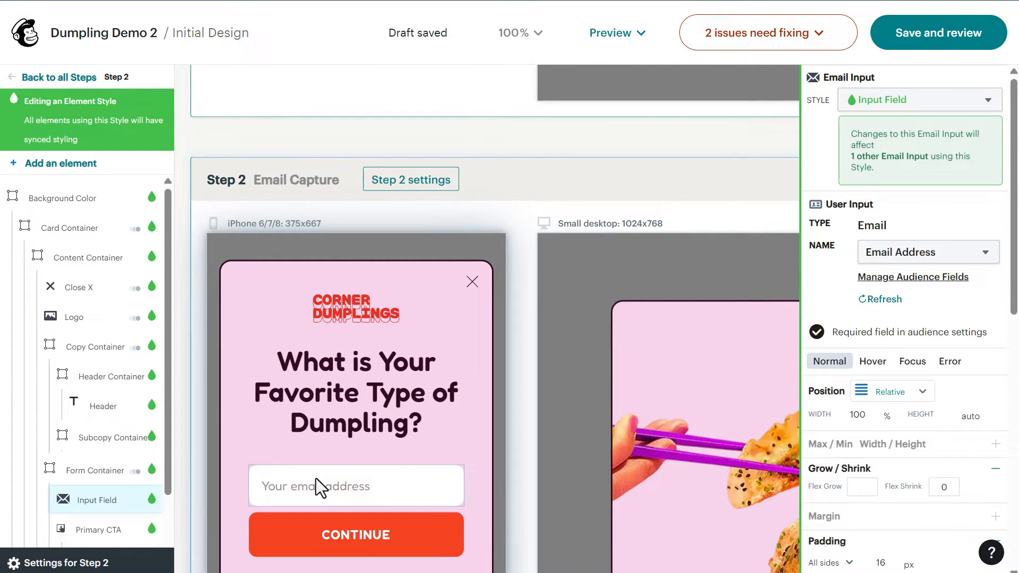
{"action": "key", "text": "Delete"}
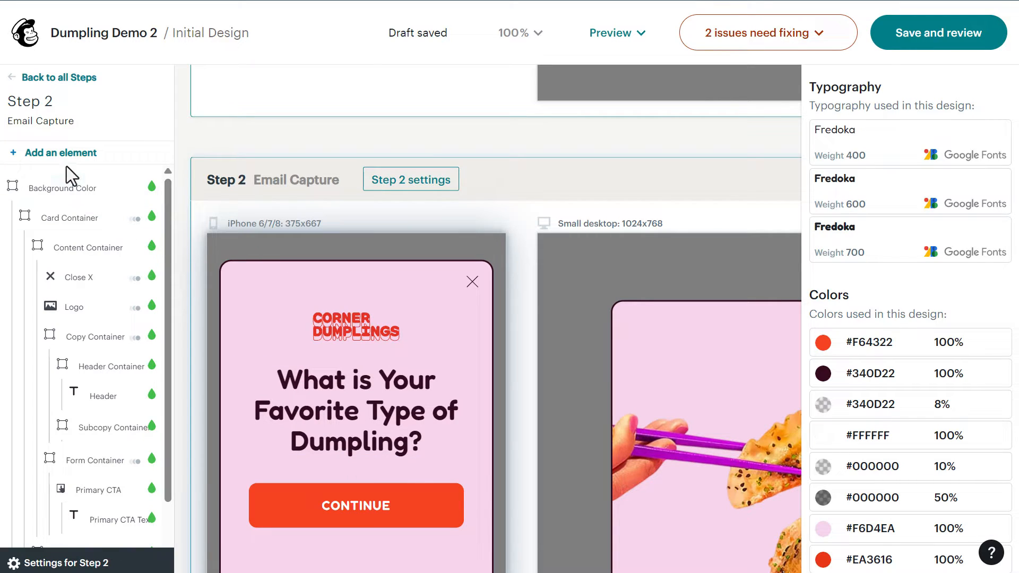
Drag a Radio Set element onto the Step 2 popup below the dumpling question.
{"action": "left_click", "coordinate": [53, 153]}
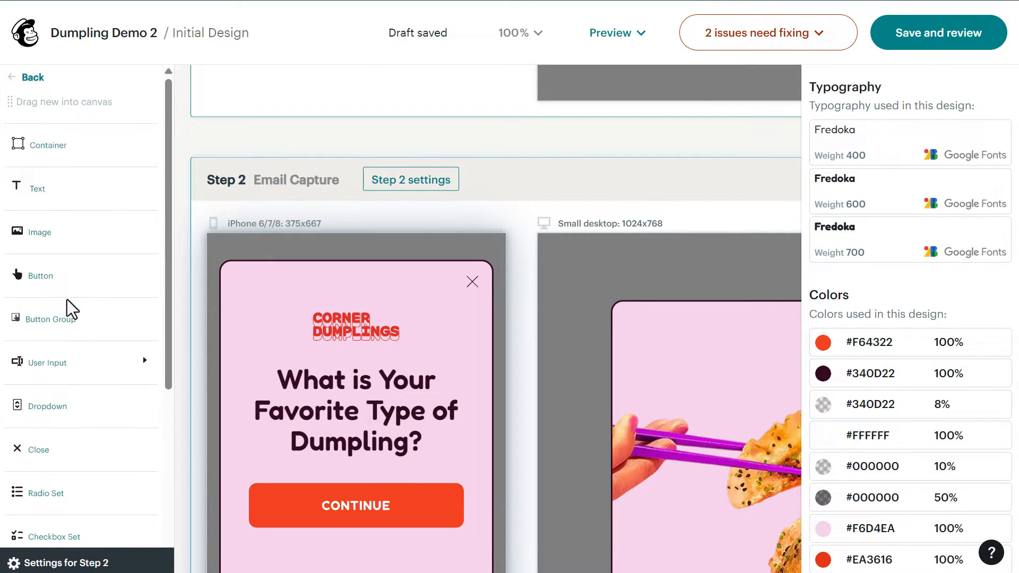
{"action": "scroll", "coordinate": [74, 371], "scroll_direction": "down", "scroll_amount": 2}
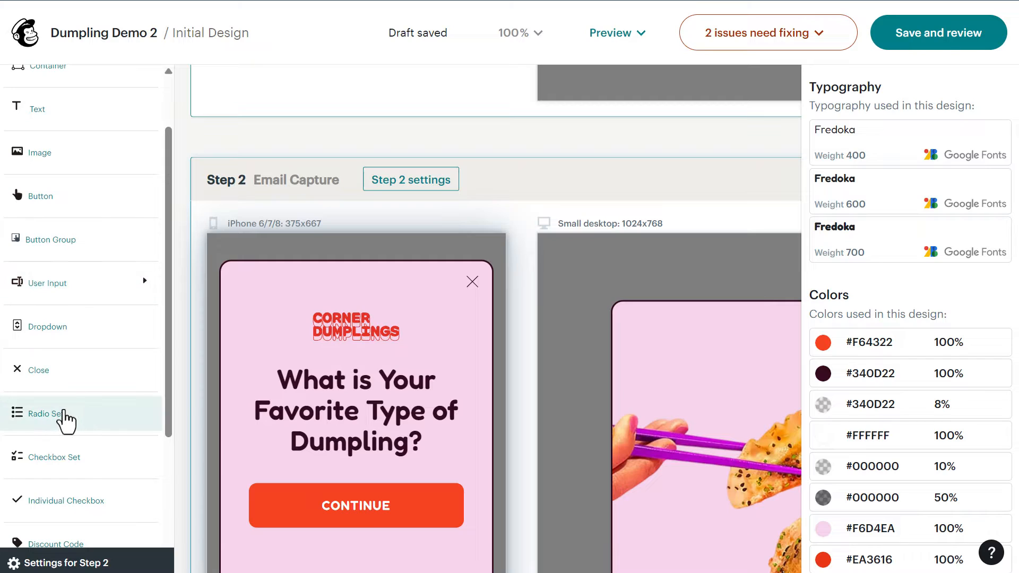
{"action": "left_click_drag", "start_coordinate": [40, 419], "coordinate": [346, 479]}
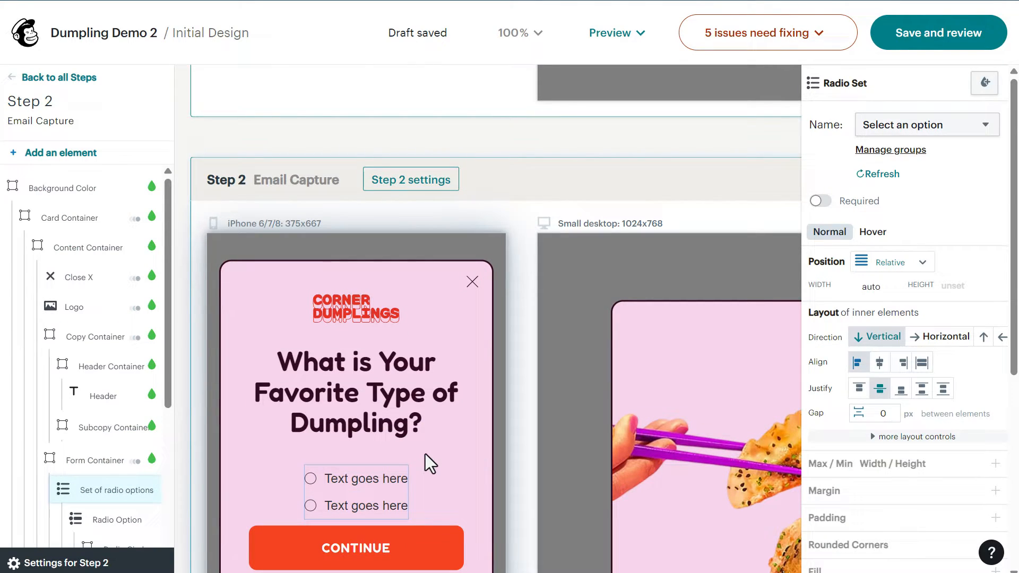
Duplicate the second radio option in the layers panel to create a third option.
{"action": "scroll", "coordinate": [116, 361], "scroll_direction": "down", "scroll_amount": 3}
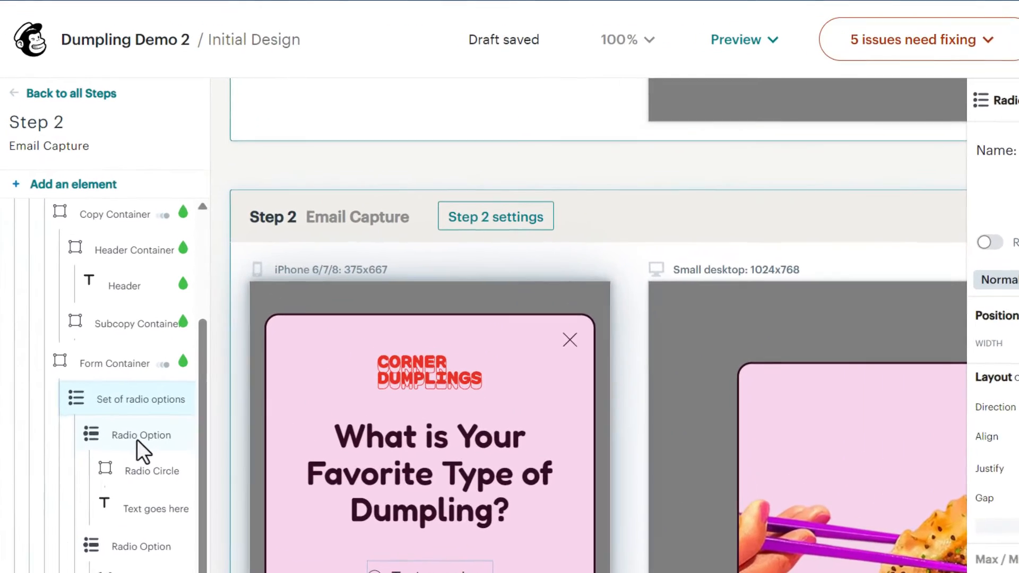
{"action": "left_click", "coordinate": [117, 360]}
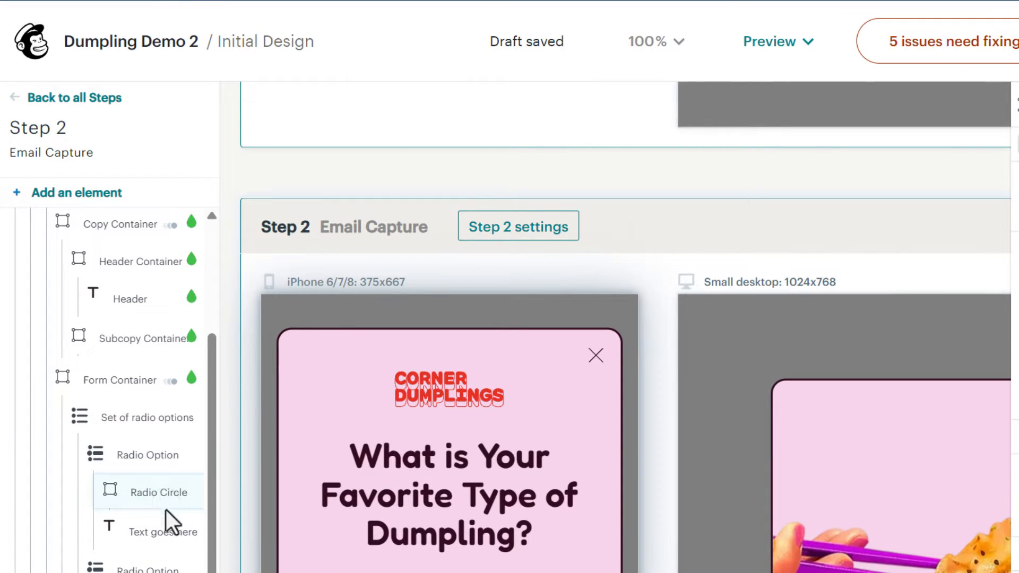
{"action": "left_click", "coordinate": [165, 528]}
{"action": "left_click", "coordinate": [157, 429]}
{"action": "scroll", "coordinate": [158, 429], "scroll_direction": "down", "scroll_amount": 2}
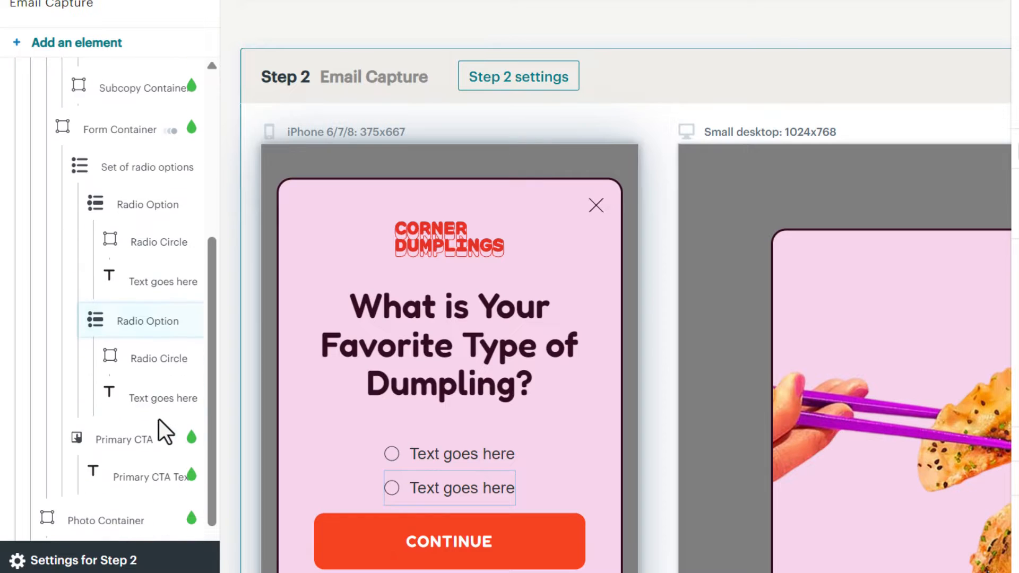
{"action": "left_click", "coordinate": [162, 370]}
{"action": "left_click", "coordinate": [164, 405]}
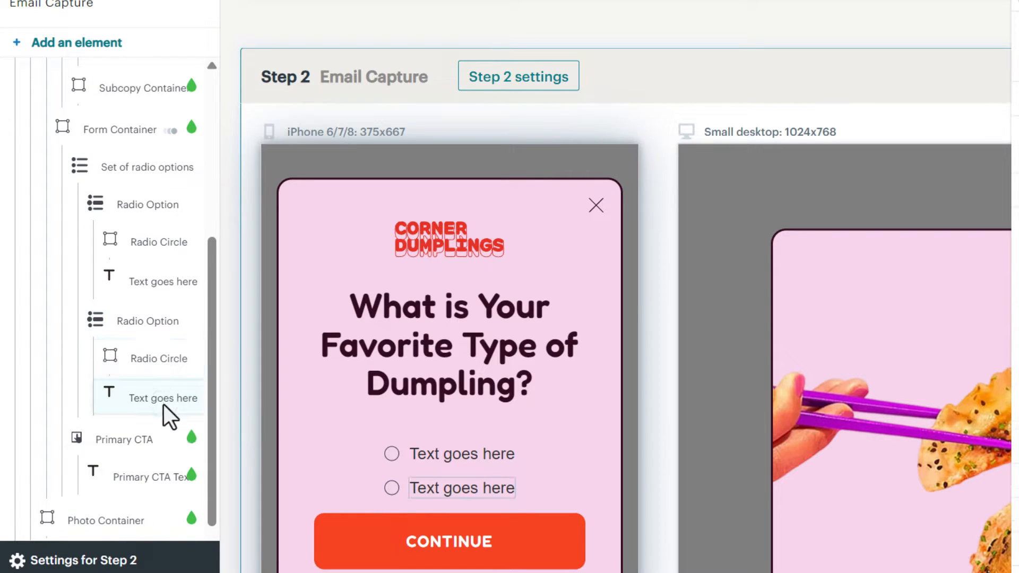
{"action": "left_click", "coordinate": [140, 178]}
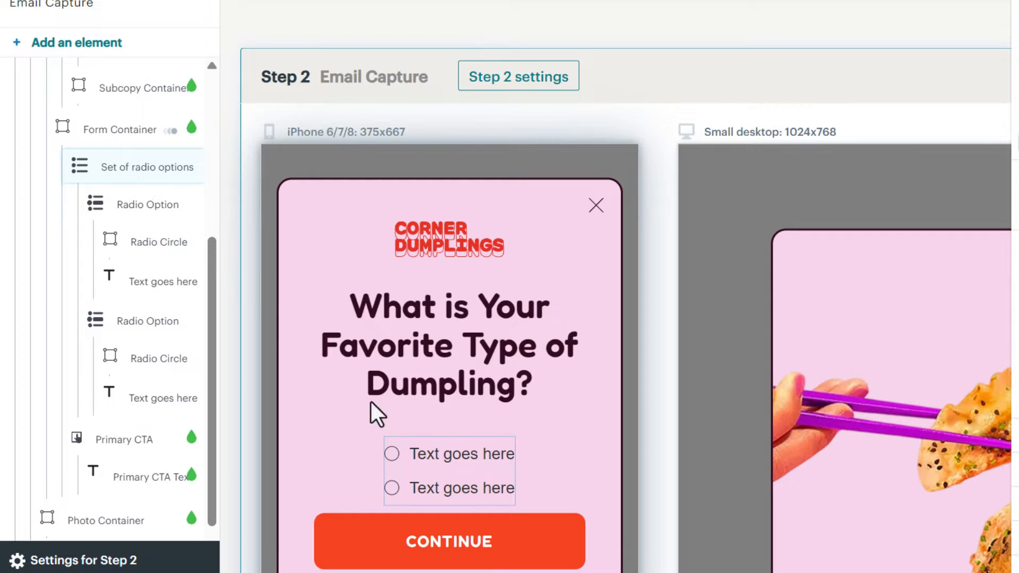
{"action": "left_click", "coordinate": [157, 320]}
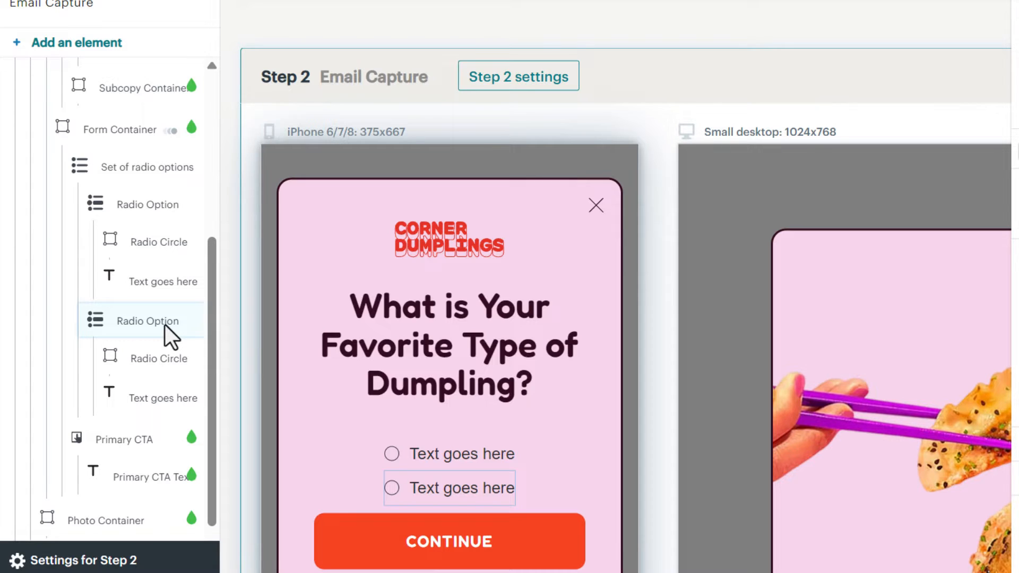
{"action": "left_click", "coordinate": [215, 349]}
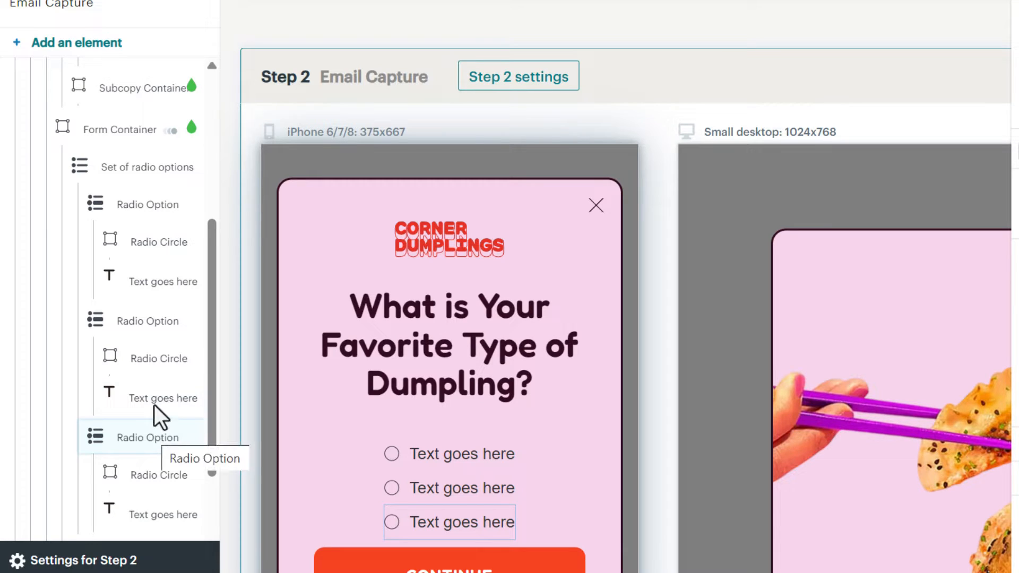
{"action": "scroll", "coordinate": [151, 318], "scroll_direction": "down", "scroll_amount": 2}
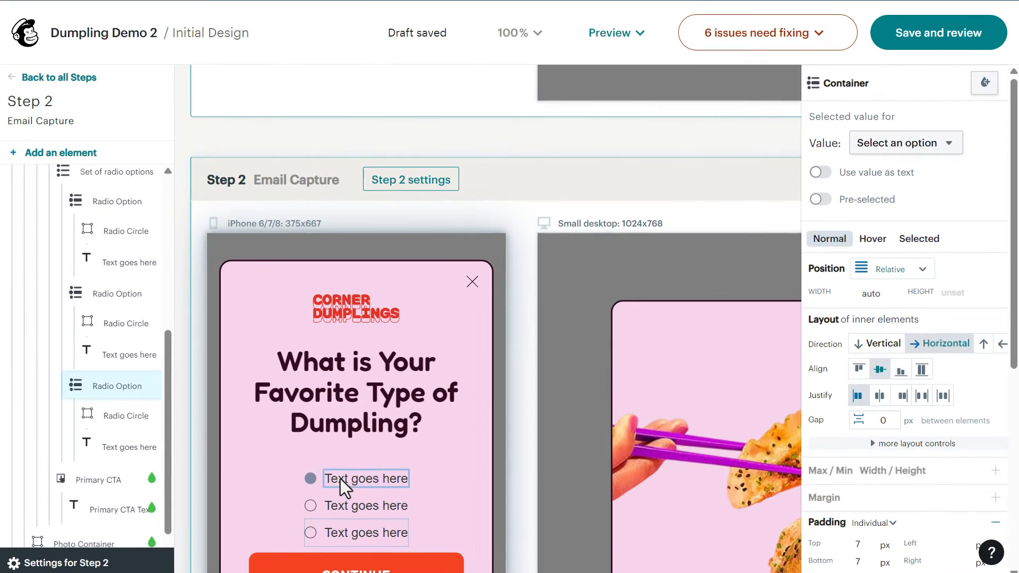
Replace the three 'Text goes here' placeholders with Steamed, Fried and Baked.
{"action": "left_click", "coordinate": [368, 469]}
{"action": "left_click_drag", "start_coordinate": [363, 480], "coordinate": [407, 479]}
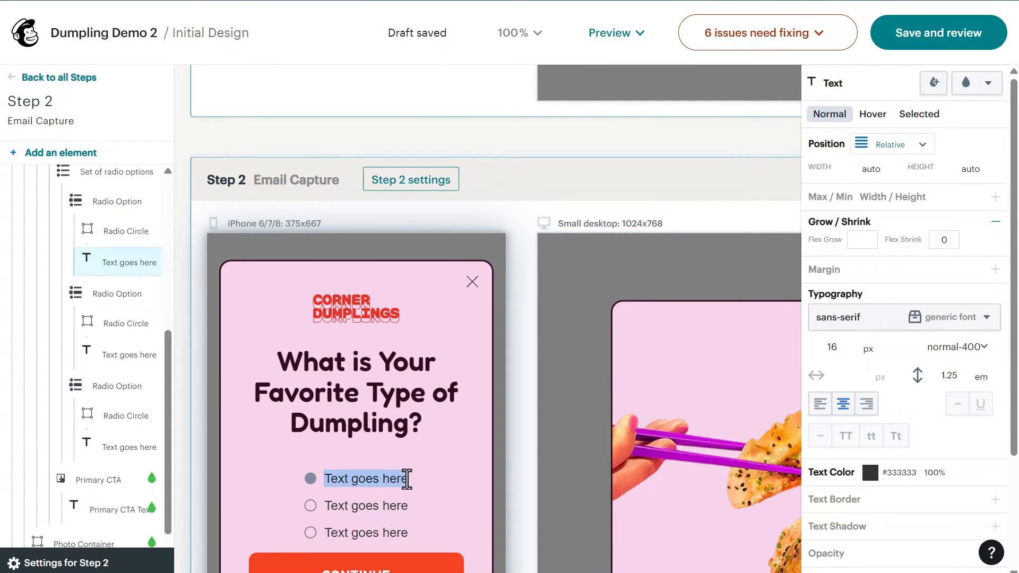
{"action": "type", "text": "S"}
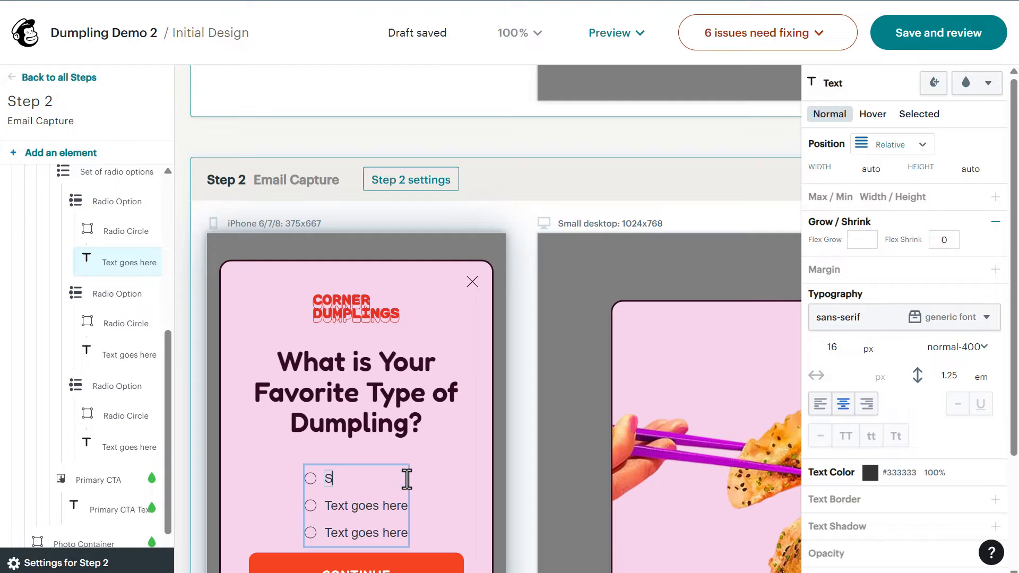
{"action": "type", "text": "teamed"}
{"action": "left_click", "coordinate": [320, 505]}
{"action": "left_click_drag", "start_coordinate": [321, 505], "coordinate": [380, 505]}
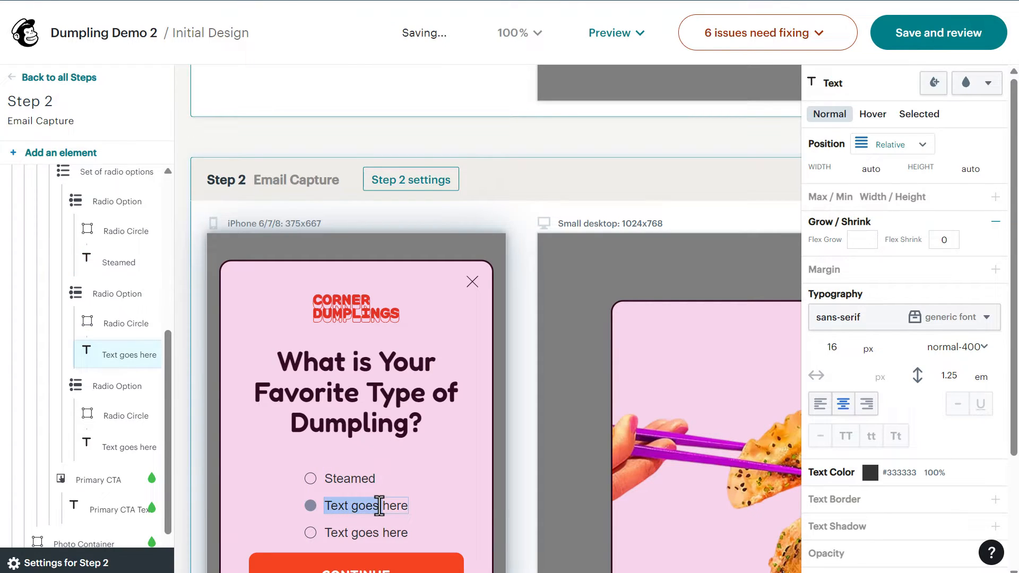
{"action": "type", "text": "Fried"}
{"action": "left_click", "coordinate": [348, 532]}
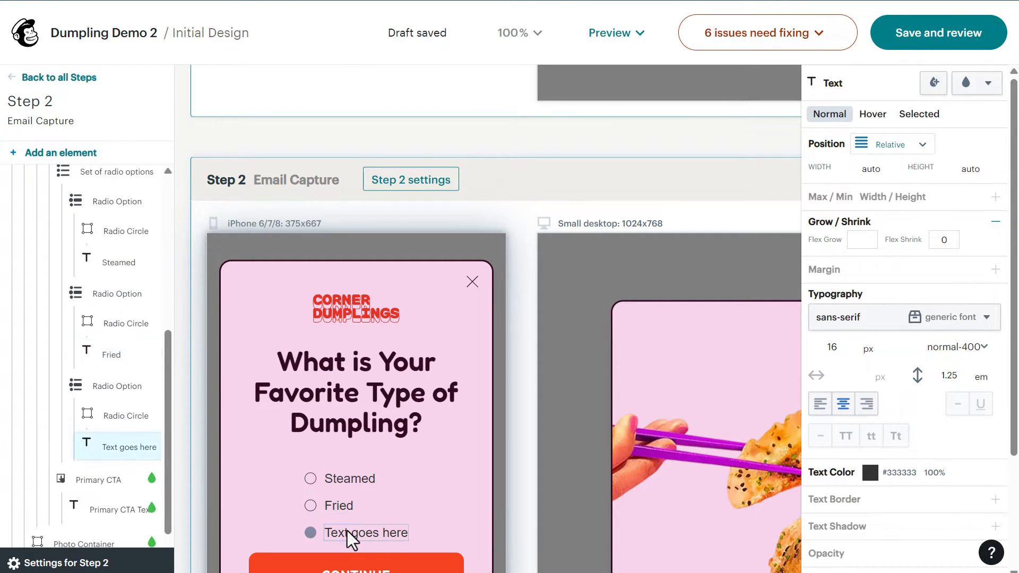
{"action": "left_click", "coordinate": [347, 532]}
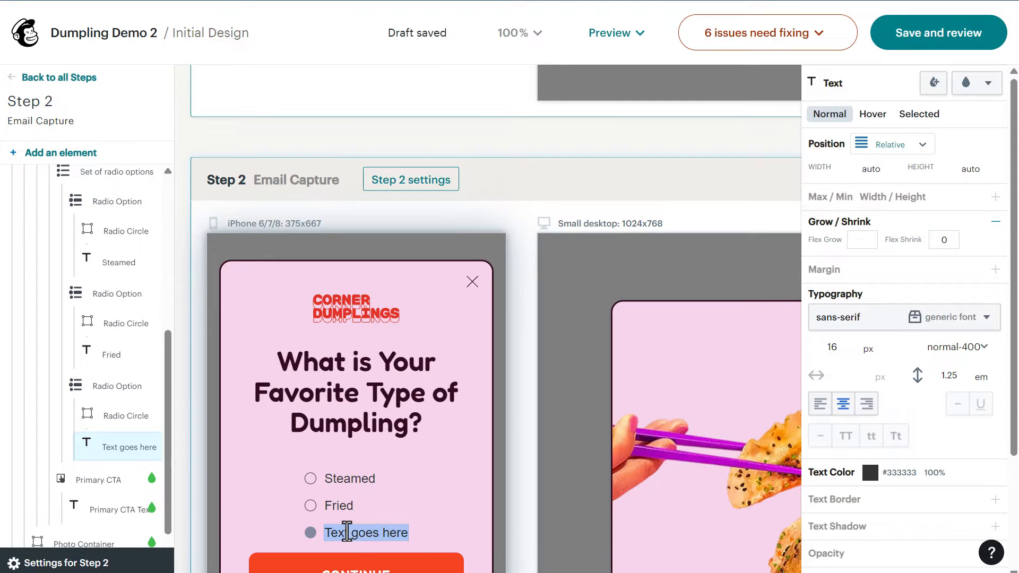
{"action": "type", "text": "Baked"}
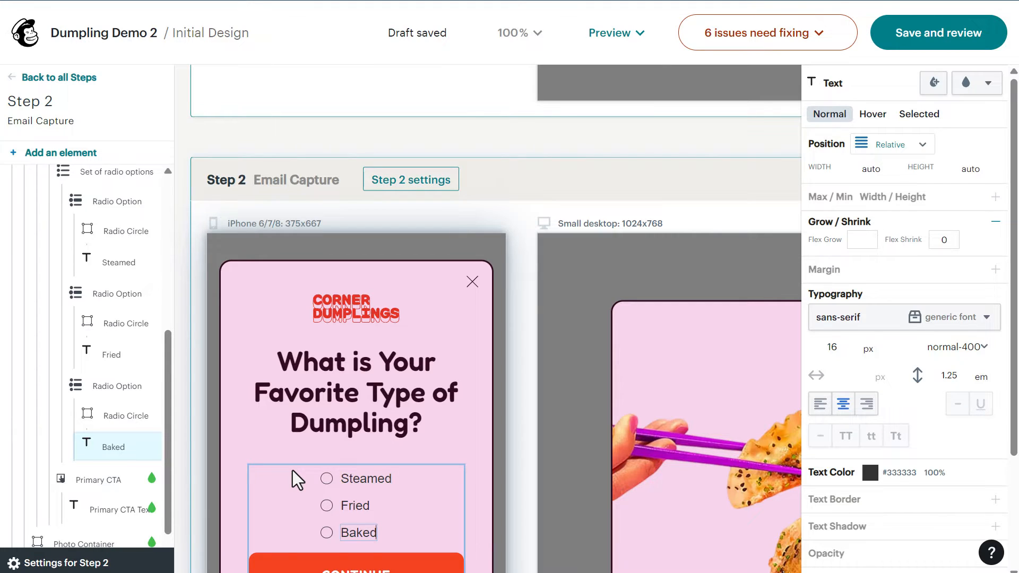
{"action": "left_click", "coordinate": [293, 470]}
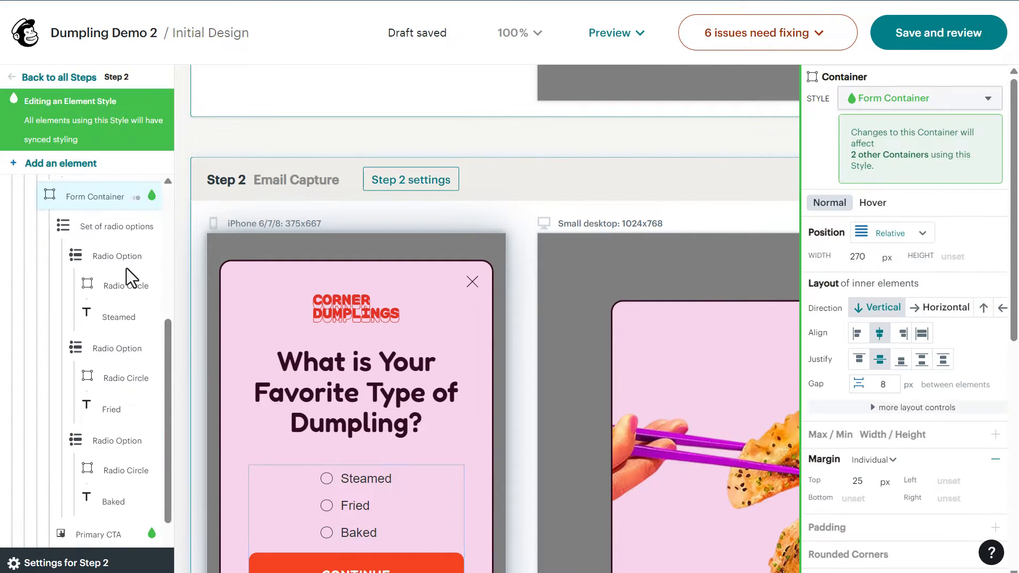
Select the set of radio options and choose Favorite Dumpling as its Name field.
{"action": "left_click", "coordinate": [130, 228]}
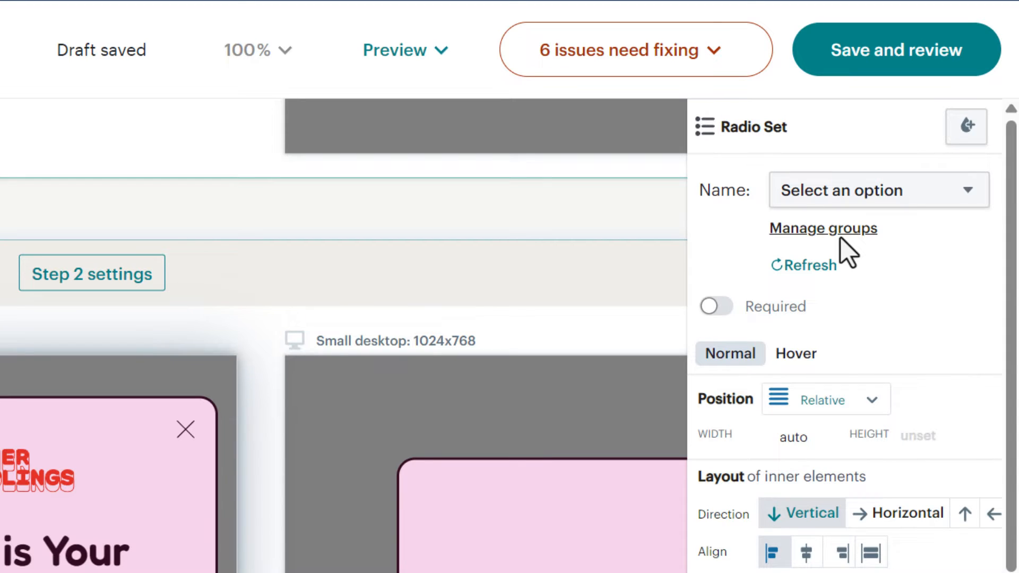
{"action": "left_click", "coordinate": [895, 208]}
{"action": "left_click", "coordinate": [731, 326]}
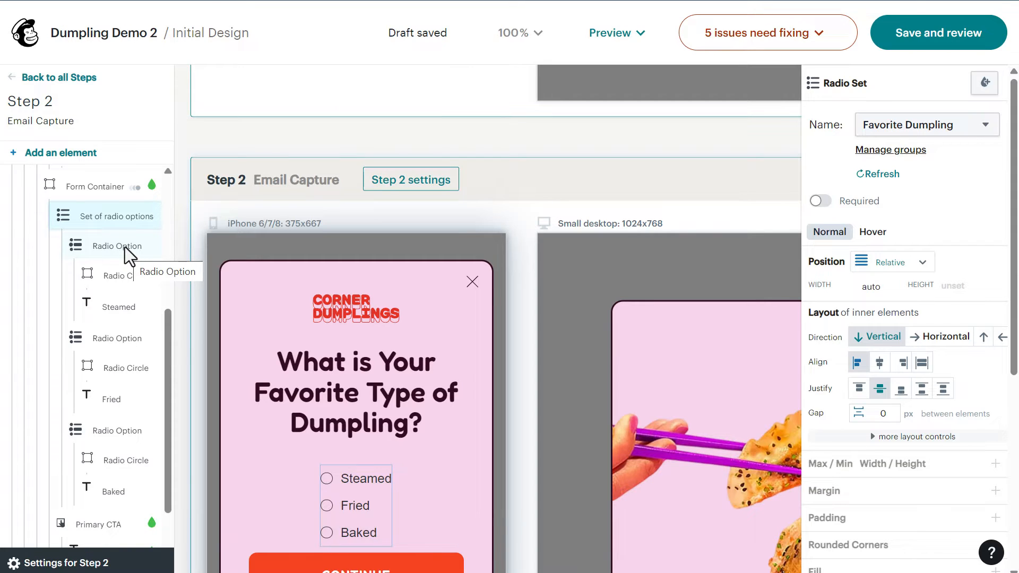
Set the three radio options' Favorite Dumpling values to Steamed, Fried and Baked in turn.
{"action": "left_click", "coordinate": [126, 247]}
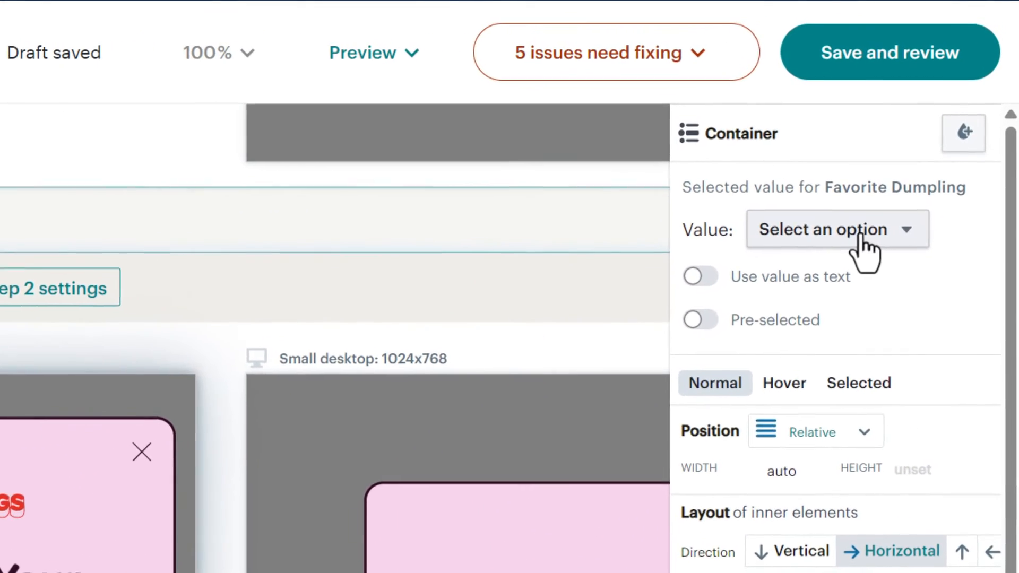
{"action": "left_click", "coordinate": [882, 241]}
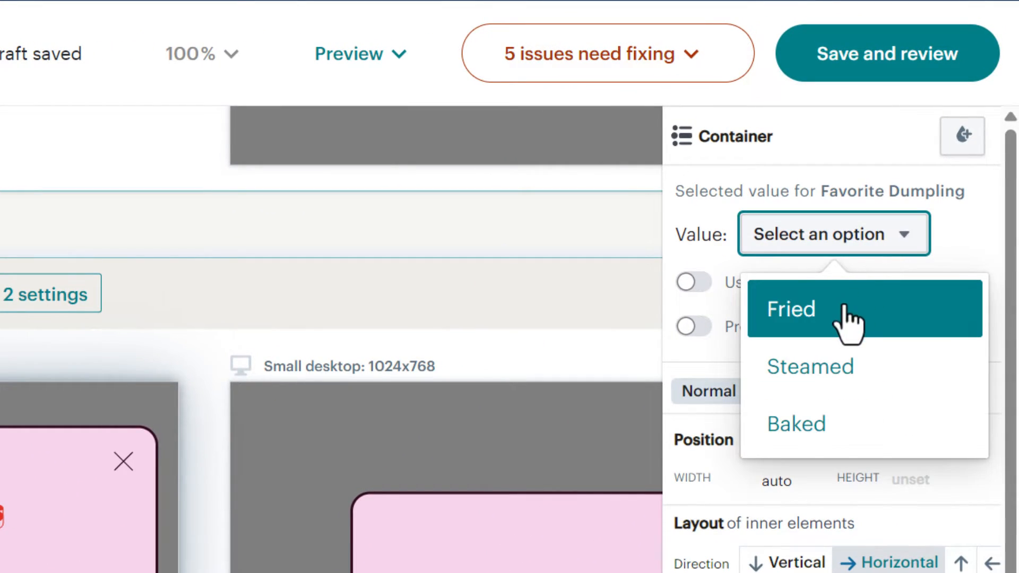
{"action": "left_click", "coordinate": [830, 371]}
{"action": "left_click", "coordinate": [115, 335]}
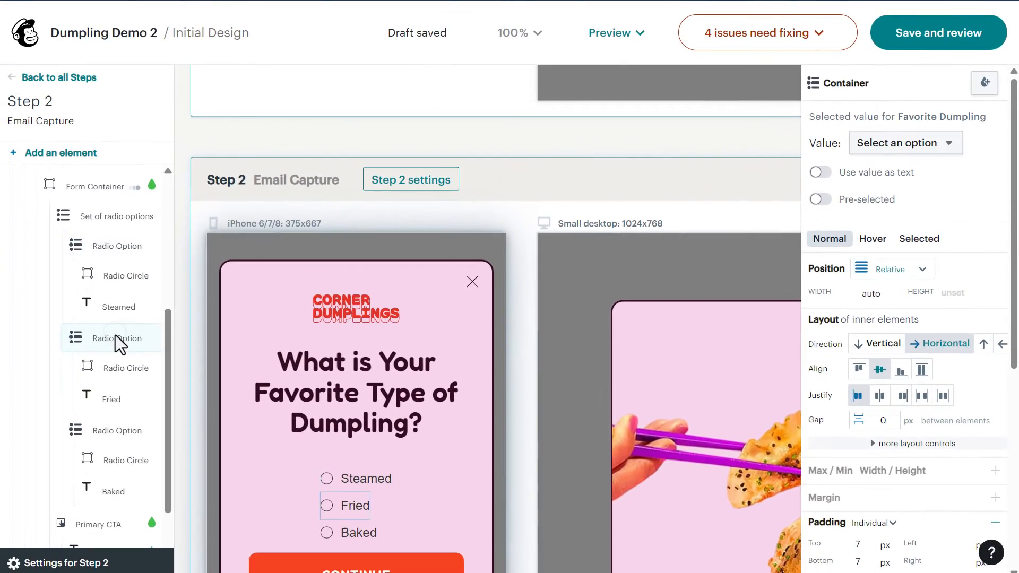
{"action": "left_click", "coordinate": [874, 144]}
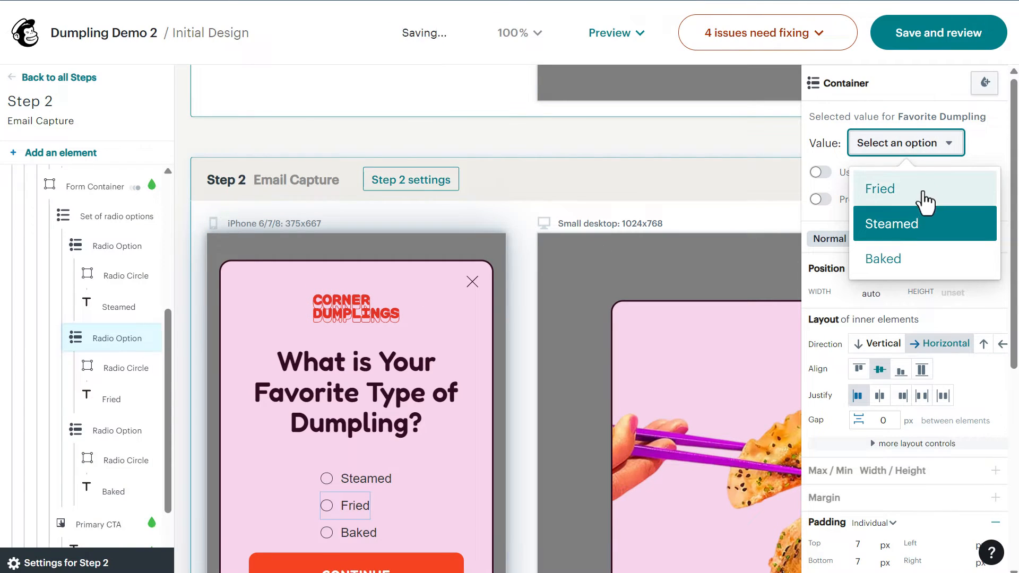
{"action": "left_click", "coordinate": [873, 189]}
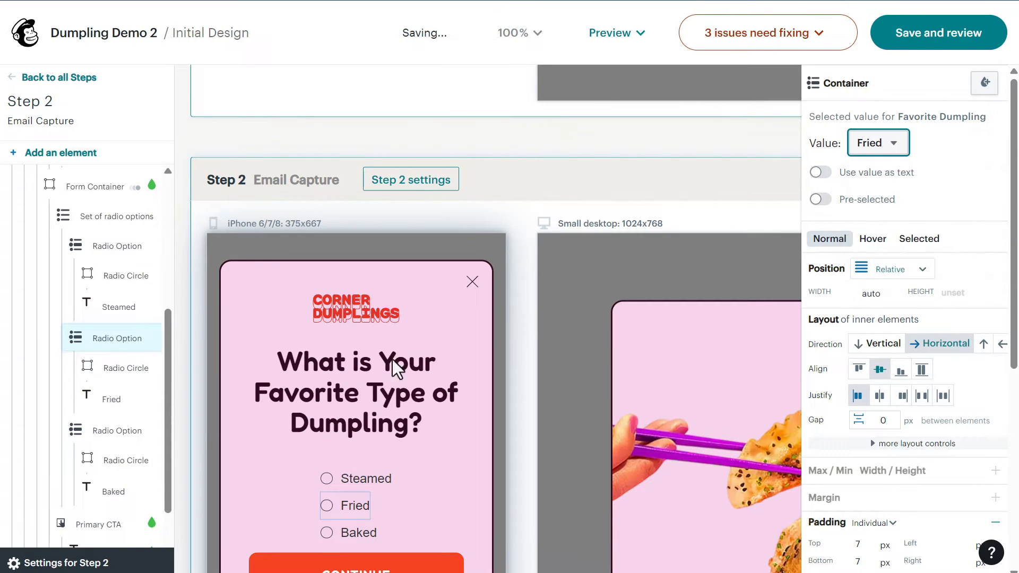
{"action": "left_click", "coordinate": [113, 426]}
{"action": "left_click", "coordinate": [886, 143]}
{"action": "left_click", "coordinate": [886, 259]}
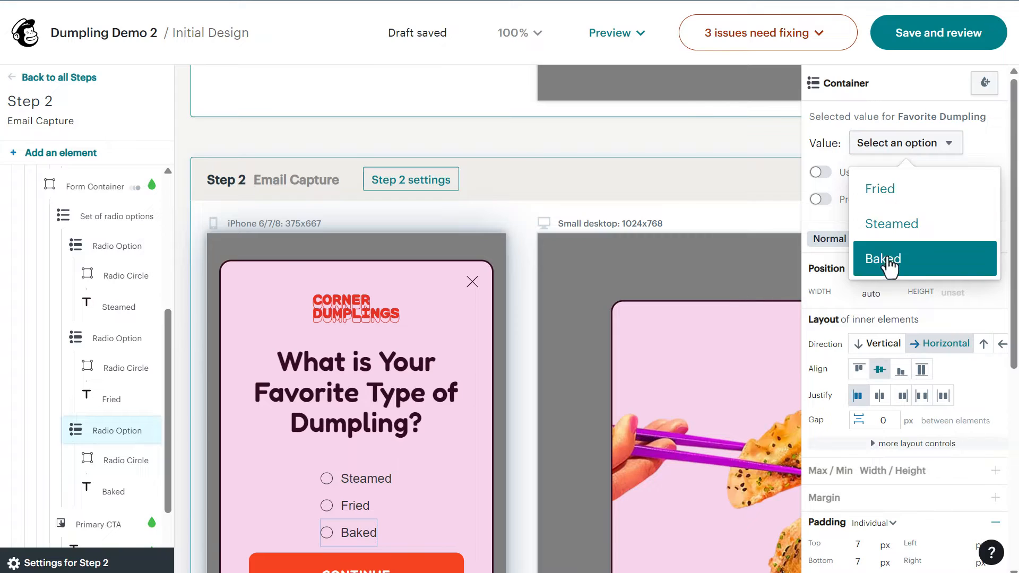
{"action": "scroll", "coordinate": [358, 410], "scroll_direction": "down", "scroll_amount": 1}
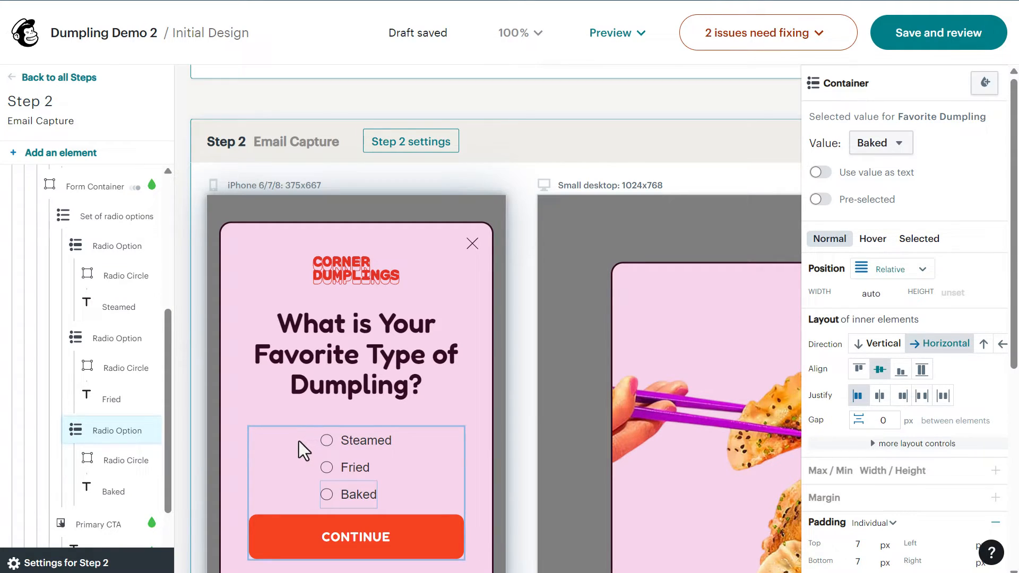
{"action": "scroll", "coordinate": [297, 511], "scroll_direction": "down", "scroll_amount": 1}
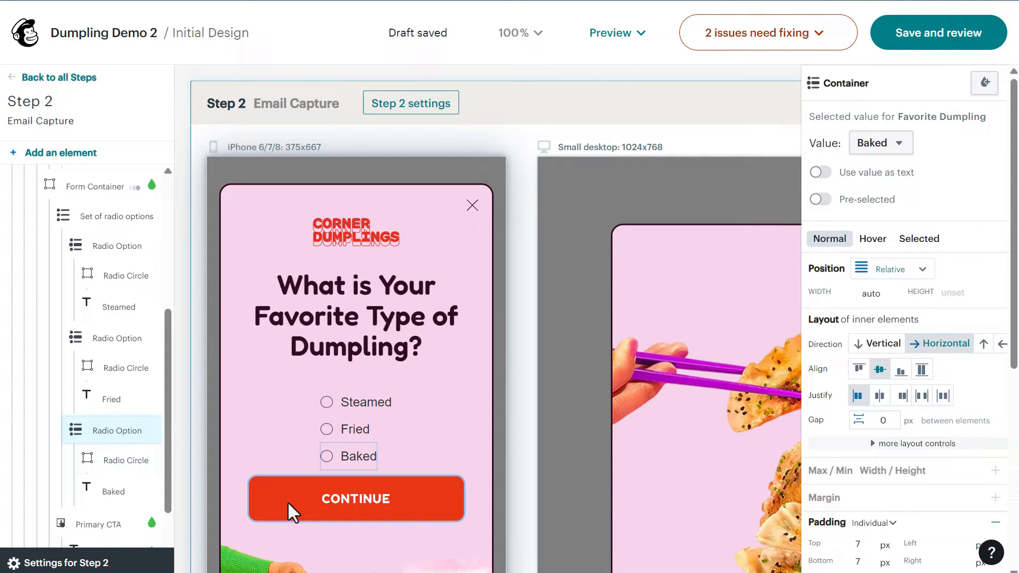
{"action": "left_click", "coordinate": [270, 511]}
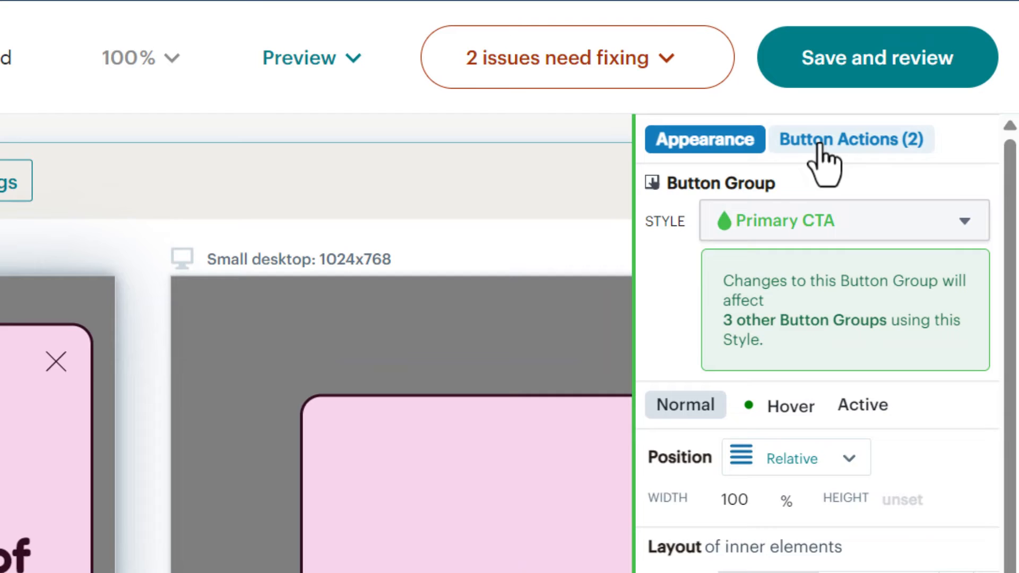
{"action": "left_click", "coordinate": [851, 118]}
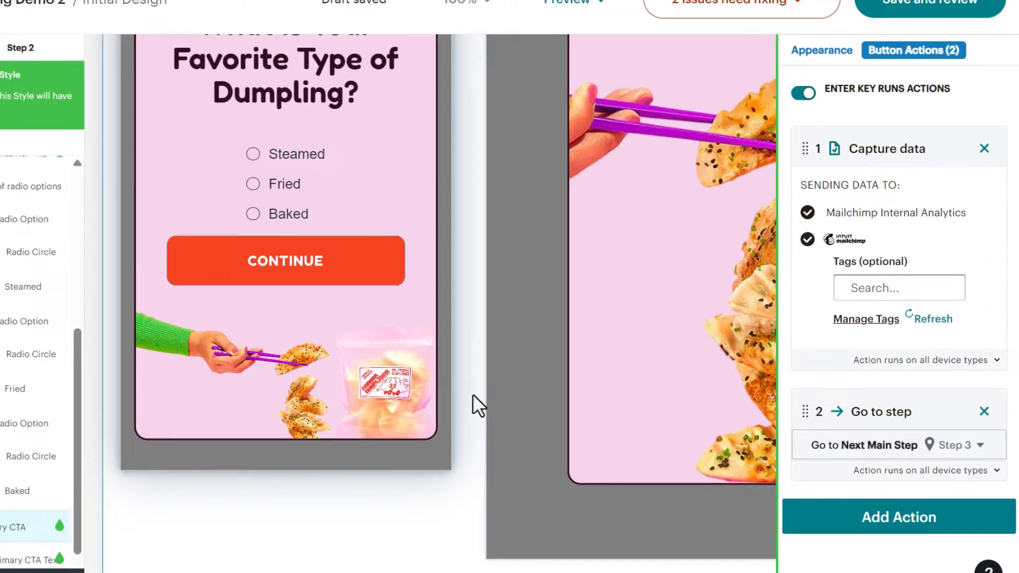
{"action": "scroll", "coordinate": [175, 422], "scroll_direction": "down", "scroll_amount": 8}
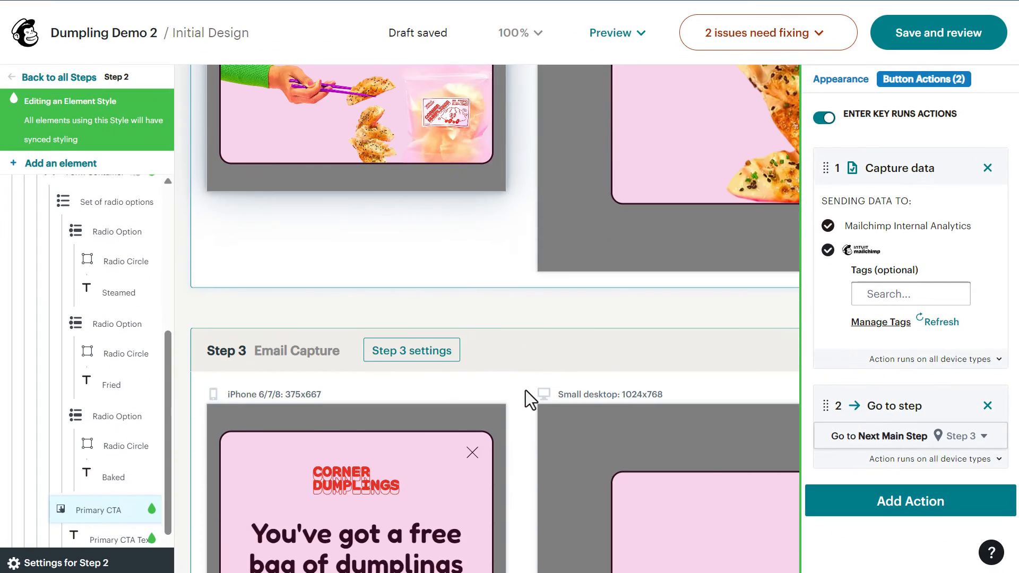
{"action": "left_click", "coordinate": [526, 390]}
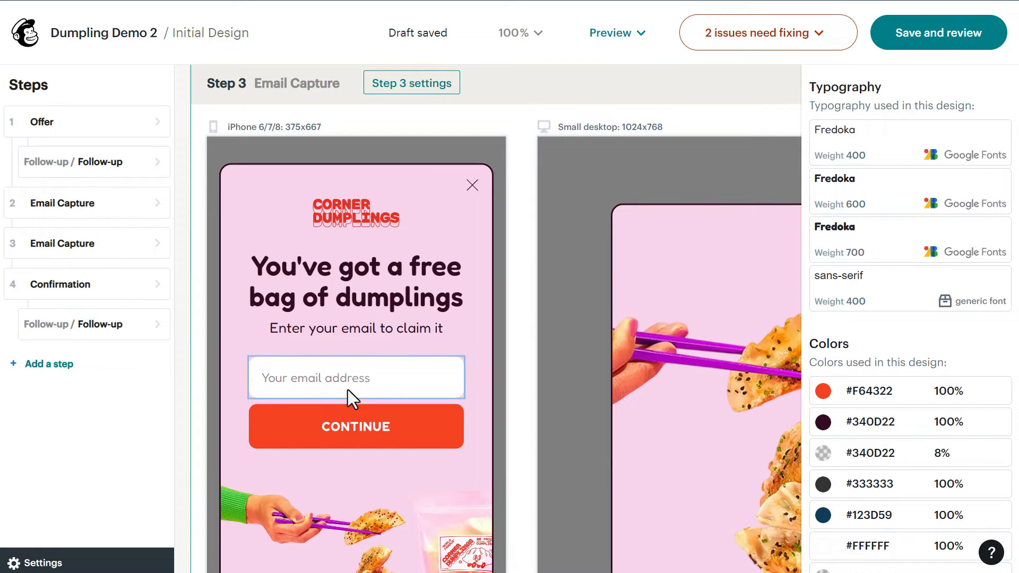
Add a First Name user input field above the email field in the Step 3 popup.
{"action": "left_click", "coordinate": [322, 344]}
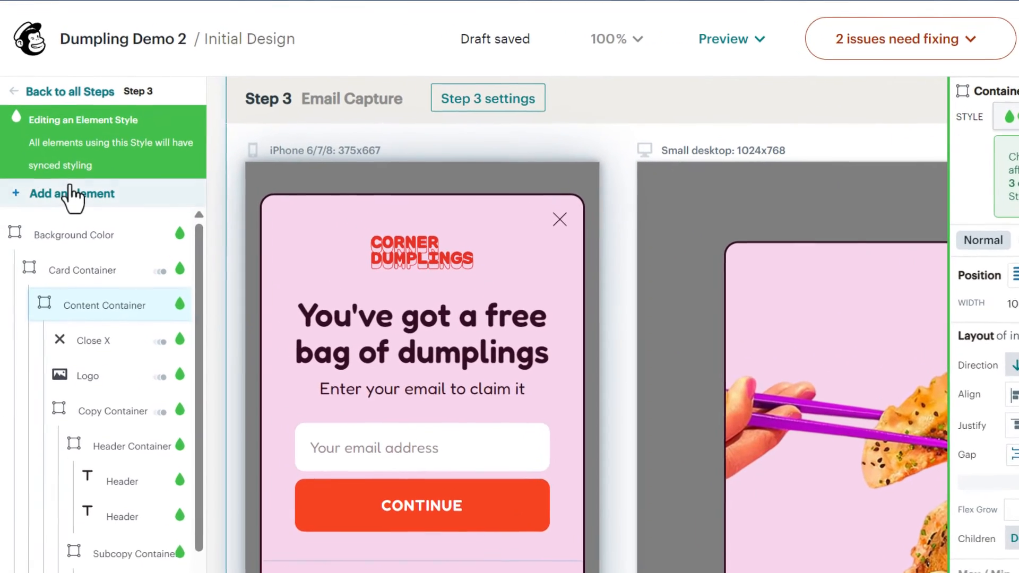
{"action": "left_click", "coordinate": [61, 163]}
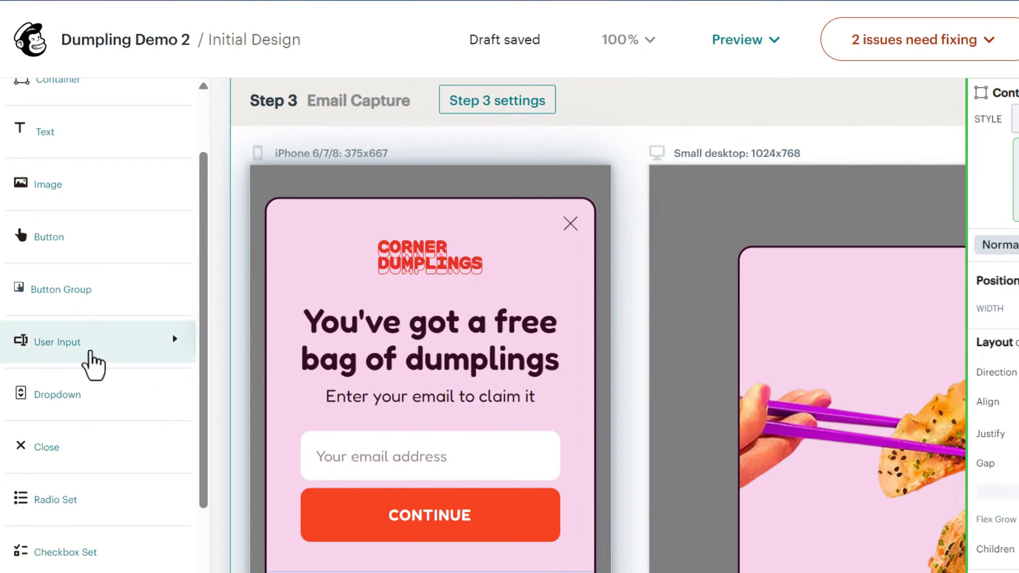
{"action": "left_click", "coordinate": [85, 345]}
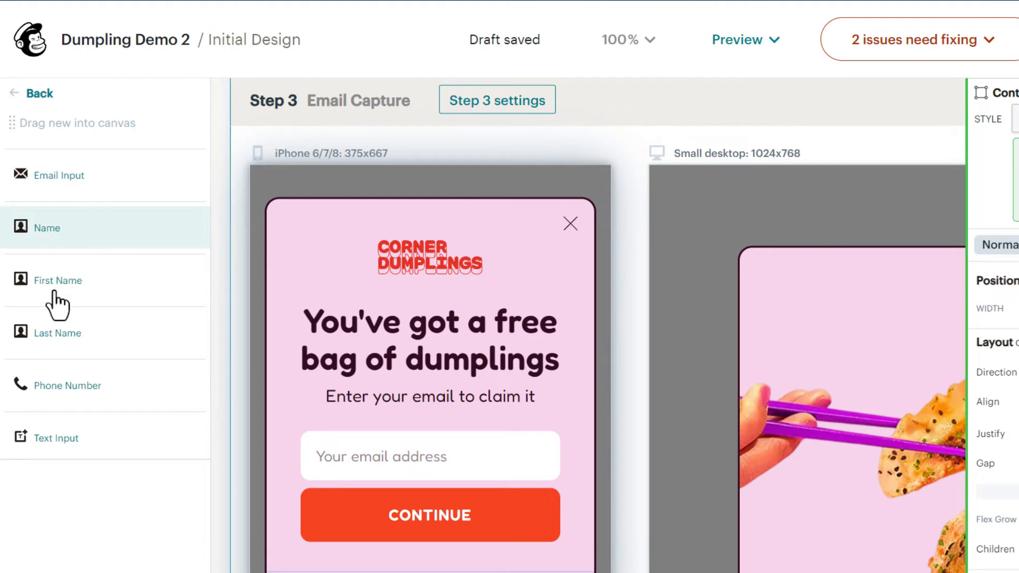
{"action": "left_click_drag", "start_coordinate": [58, 297], "coordinate": [367, 436]}
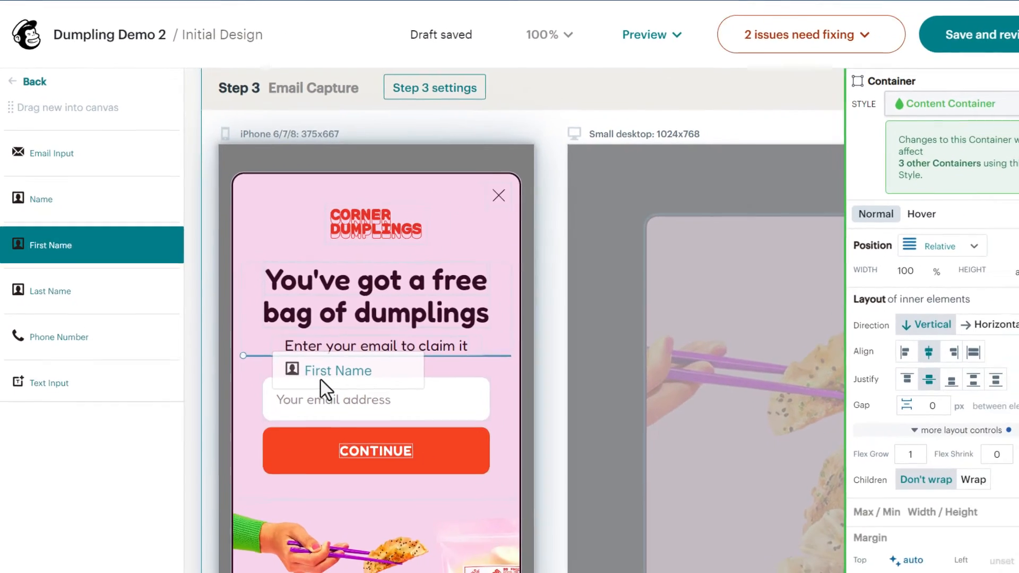
{"action": "left_click_drag", "start_coordinate": [322, 381], "coordinate": [287, 390]}
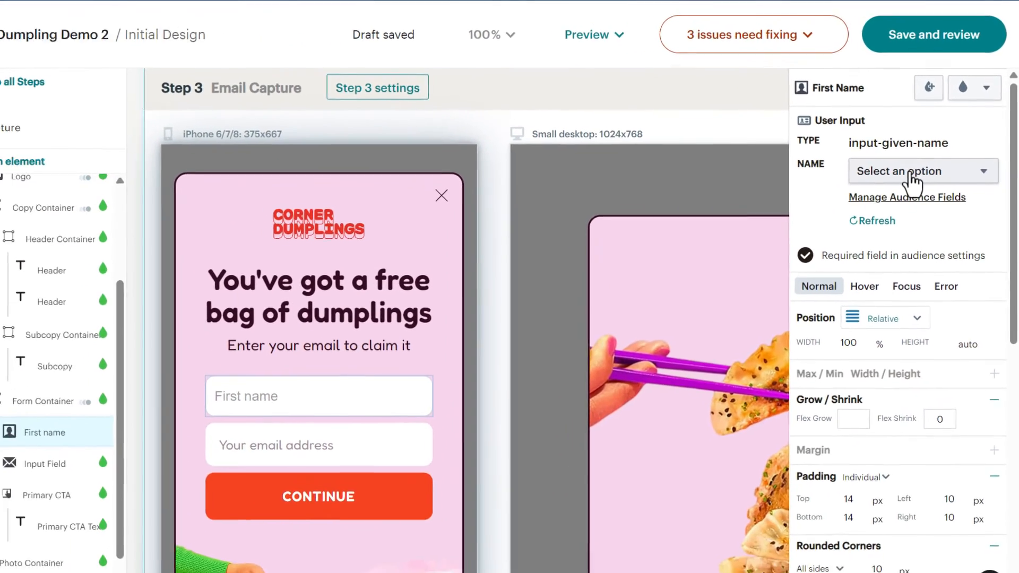
Map the new name field to the audience's First Name field.
{"action": "left_click", "coordinate": [912, 172]}
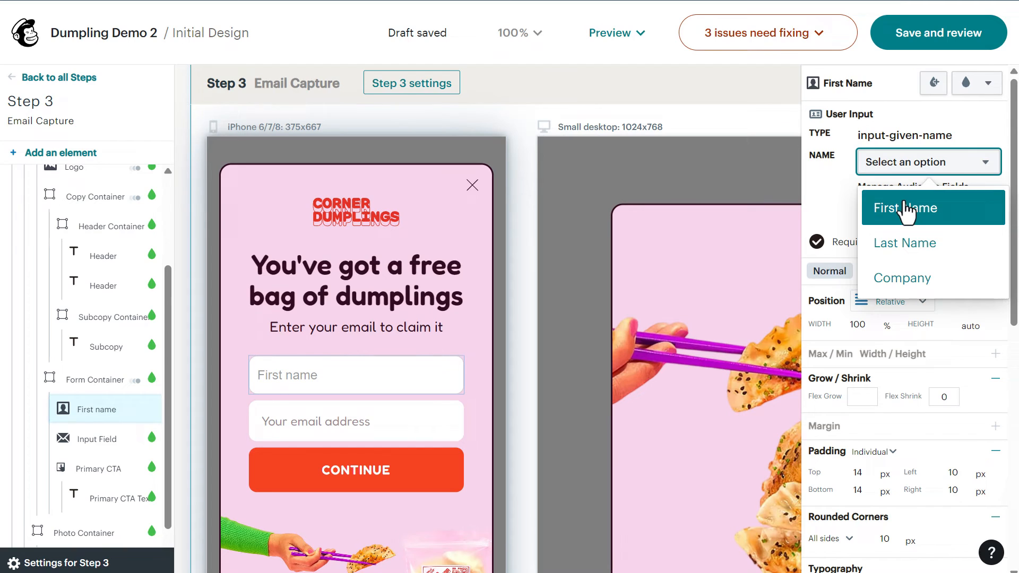
{"action": "left_click", "coordinate": [908, 209]}
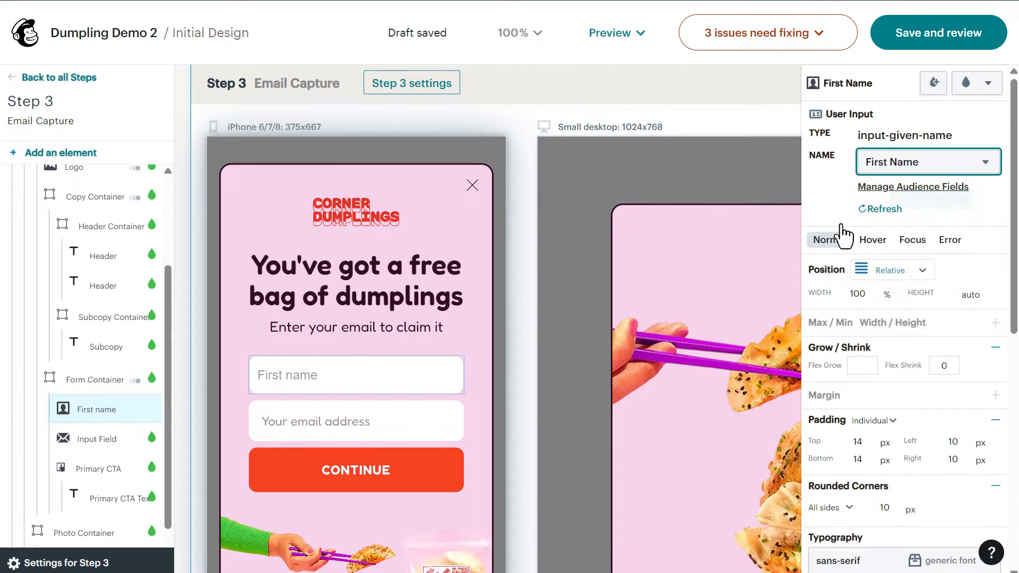
{"action": "left_click", "coordinate": [486, 355]}
{"action": "scroll", "coordinate": [486, 356], "scroll_direction": "up", "scroll_amount": 18}
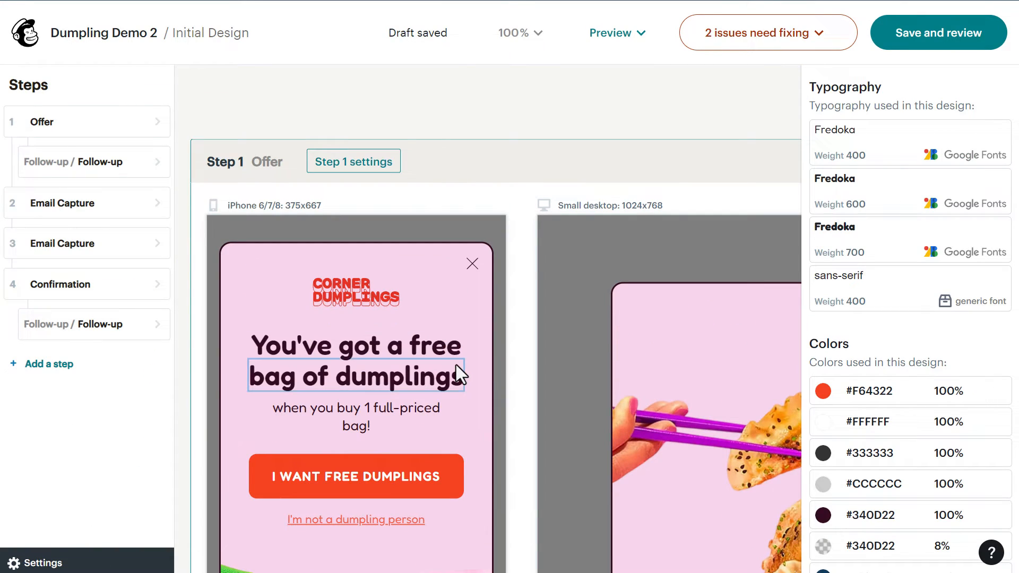
Scroll down to Step 4 Confirmation and select its DISCOUNT code element.
{"action": "scroll", "coordinate": [456, 364], "scroll_direction": "down", "scroll_amount": 10}
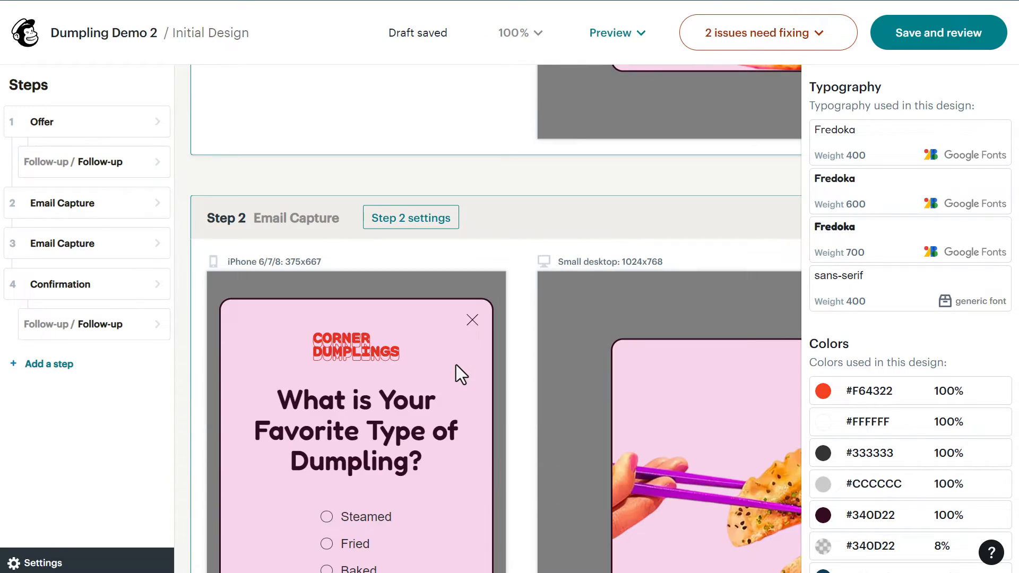
{"action": "scroll", "coordinate": [456, 364], "scroll_direction": "down", "scroll_amount": 3}
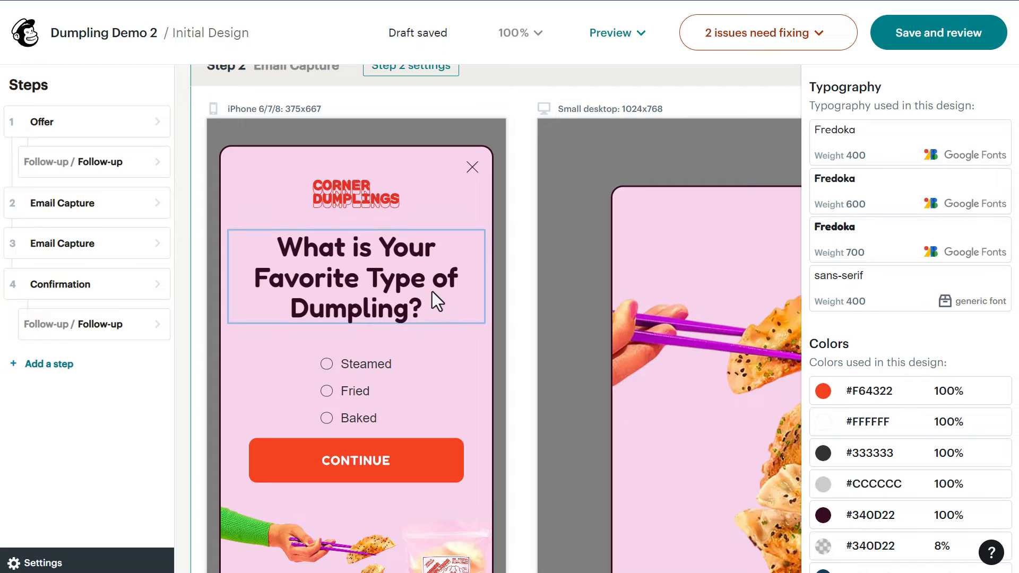
{"action": "scroll", "coordinate": [398, 293], "scroll_direction": "down", "scroll_amount": 1}
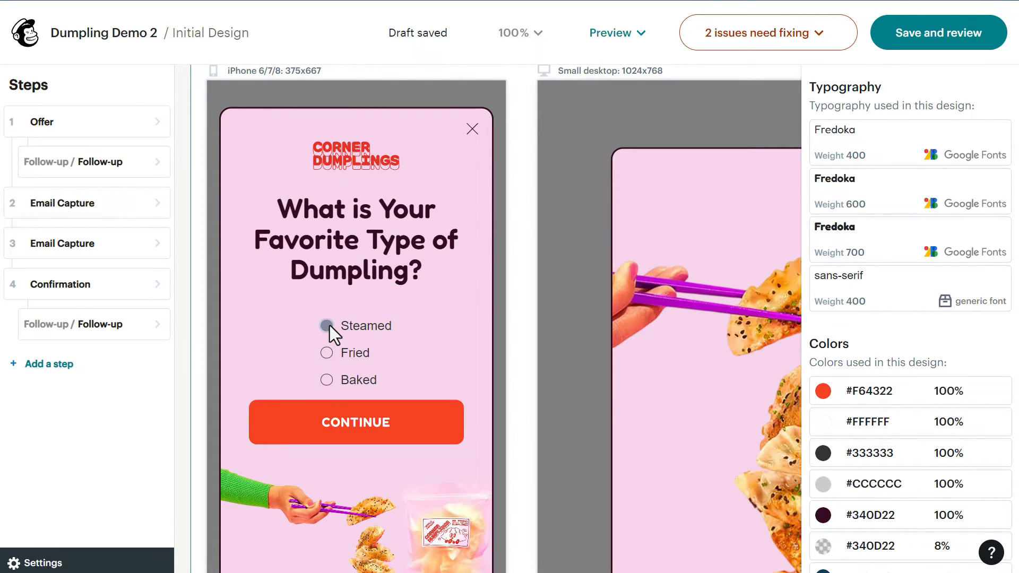
{"action": "scroll", "coordinate": [374, 335], "scroll_direction": "down", "scroll_amount": 5}
{"action": "scroll", "coordinate": [422, 334], "scroll_direction": "down", "scroll_amount": 10}
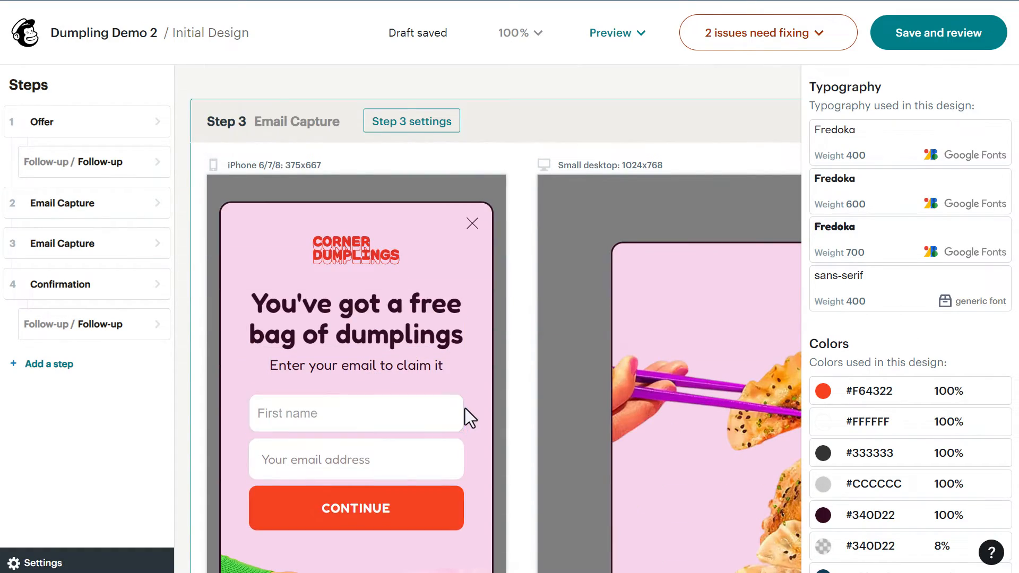
{"action": "scroll", "coordinate": [465, 409], "scroll_direction": "down", "scroll_amount": 5}
{"action": "scroll", "coordinate": [466, 409], "scroll_direction": "down", "scroll_amount": 5}
{"action": "scroll", "coordinate": [466, 406], "scroll_direction": "down", "scroll_amount": 10}
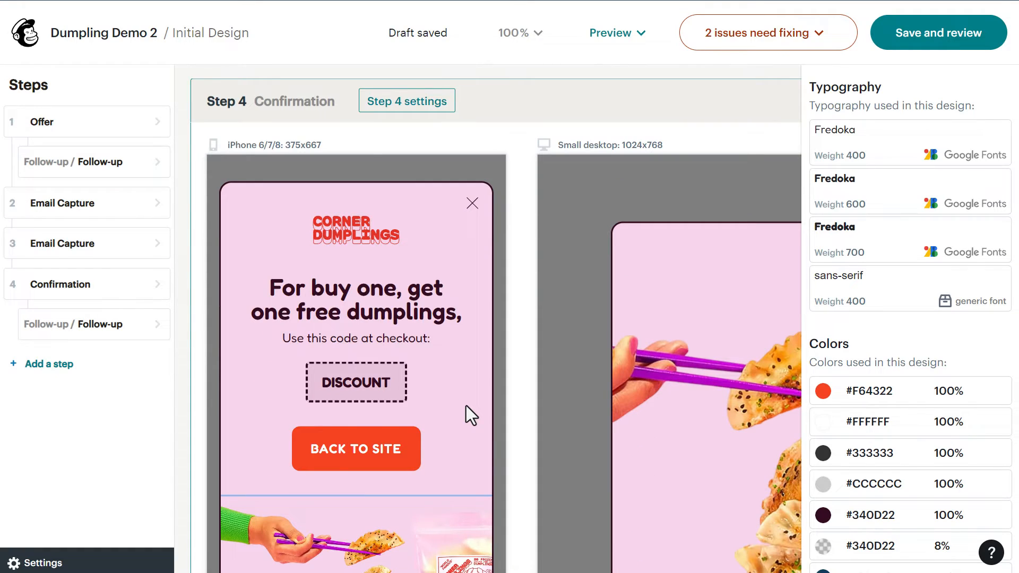
{"action": "left_click", "coordinate": [355, 387]}
{"action": "left_click", "coordinate": [356, 388]}
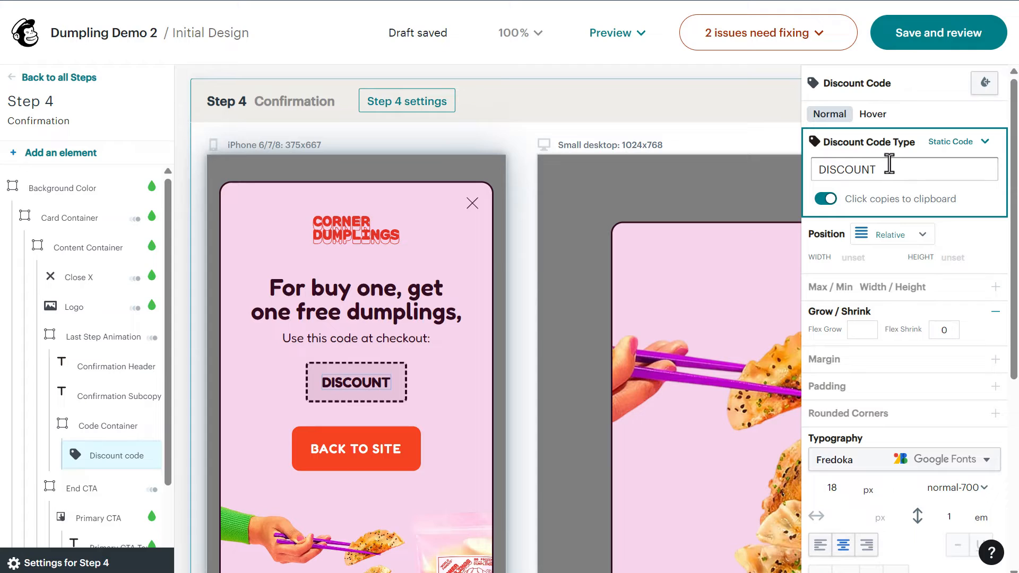
Replace the static code DISCOUNT with DUMPLINGLOVER, then pan toward the follow-up reminder bar.
{"action": "double_click", "coordinate": [866, 170]}
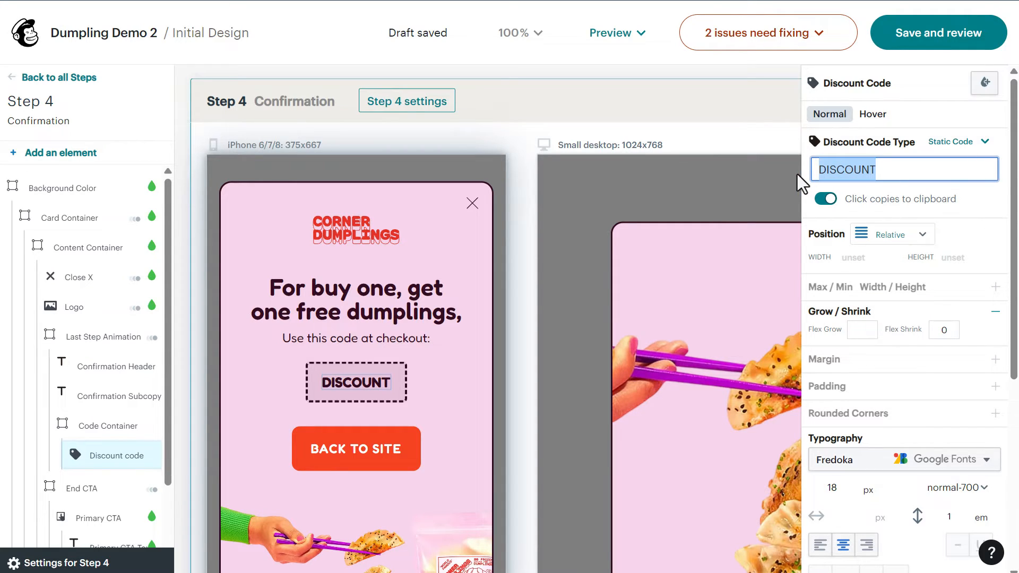
{"action": "type", "text": "DUMPLING L"}
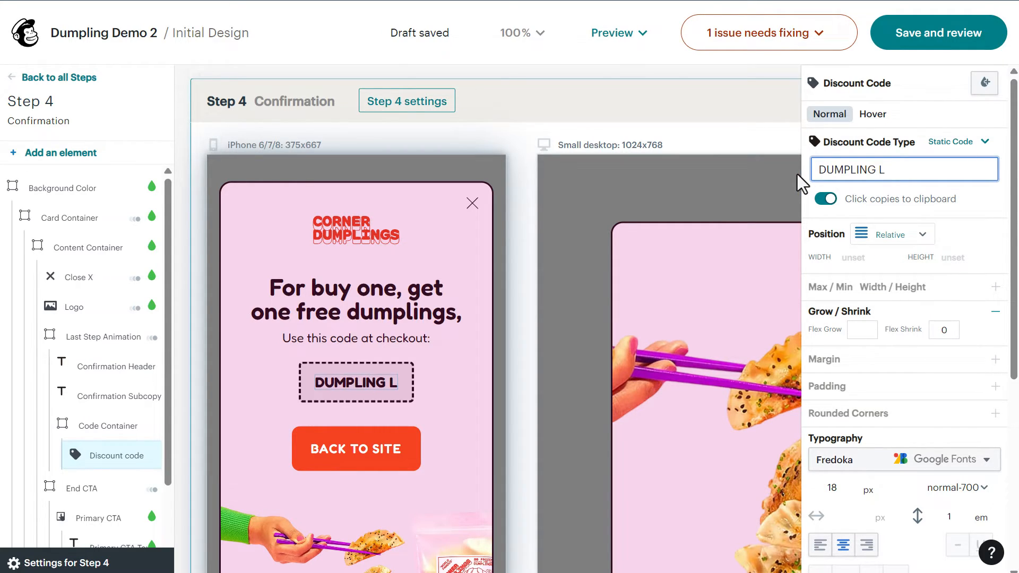
{"action": "key", "text": "BackSpace"}
{"action": "key", "text": "BackSpace"}
{"action": "type", "text": "LOVER"}
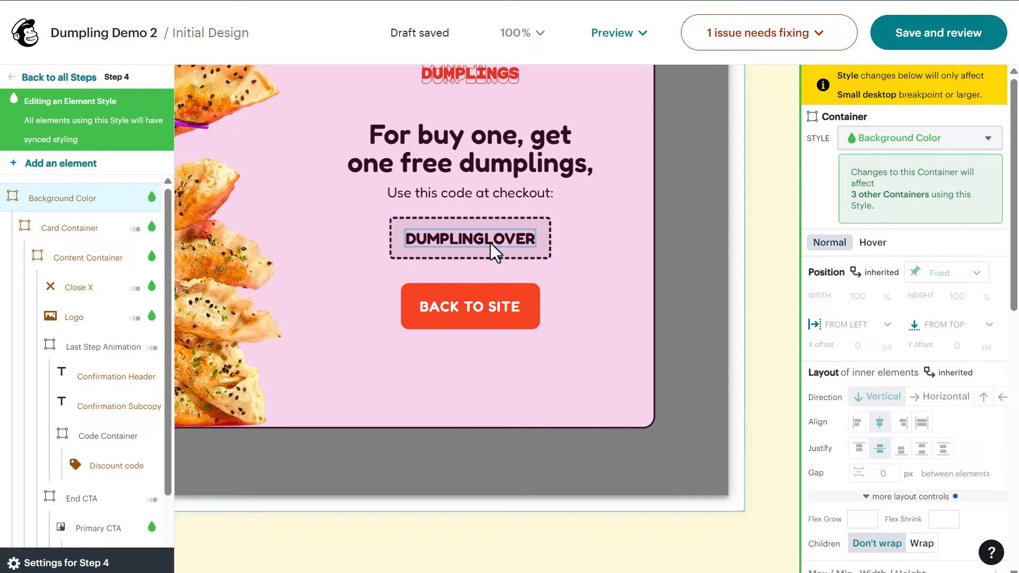
{"action": "left_click_drag", "start_coordinate": [762, 259], "coordinate": [580, 278]}
{"action": "left_click_drag", "start_coordinate": [727, 276], "coordinate": [488, 312]}
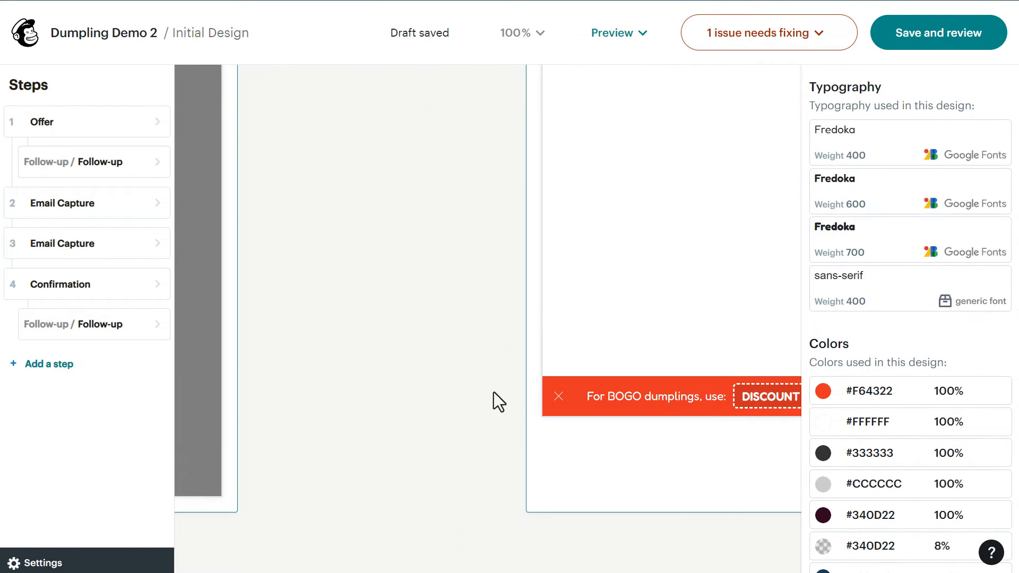
Replace the reminder bar's DISCOUNT code with DUMPLINGLOVER.
{"action": "left_click_drag", "start_coordinate": [629, 405], "coordinate": [491, 357]}
{"action": "left_click", "coordinate": [644, 363]}
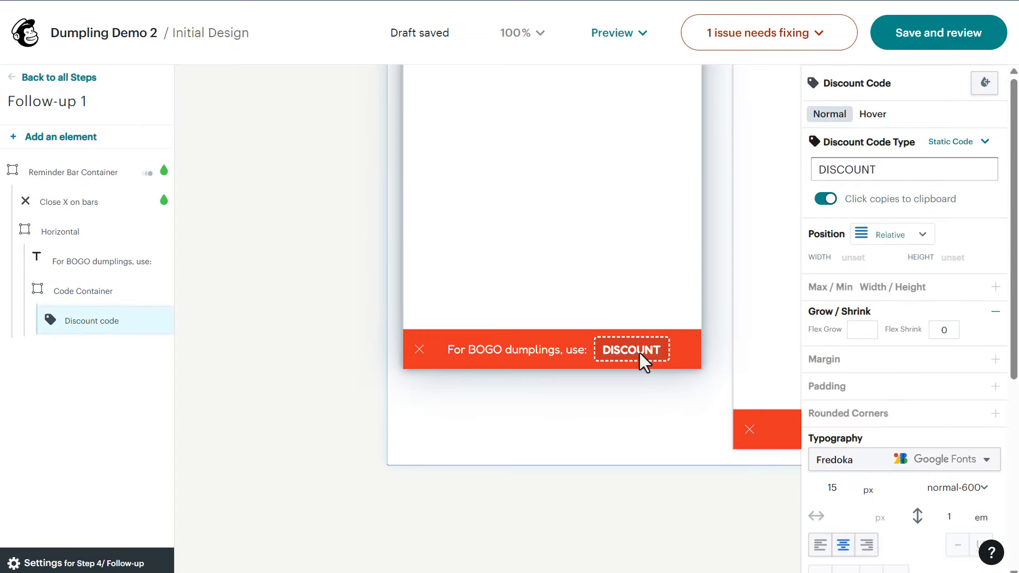
{"action": "left_click", "coordinate": [882, 172]}
{"action": "left_click_drag", "start_coordinate": [882, 173], "coordinate": [821, 170]}
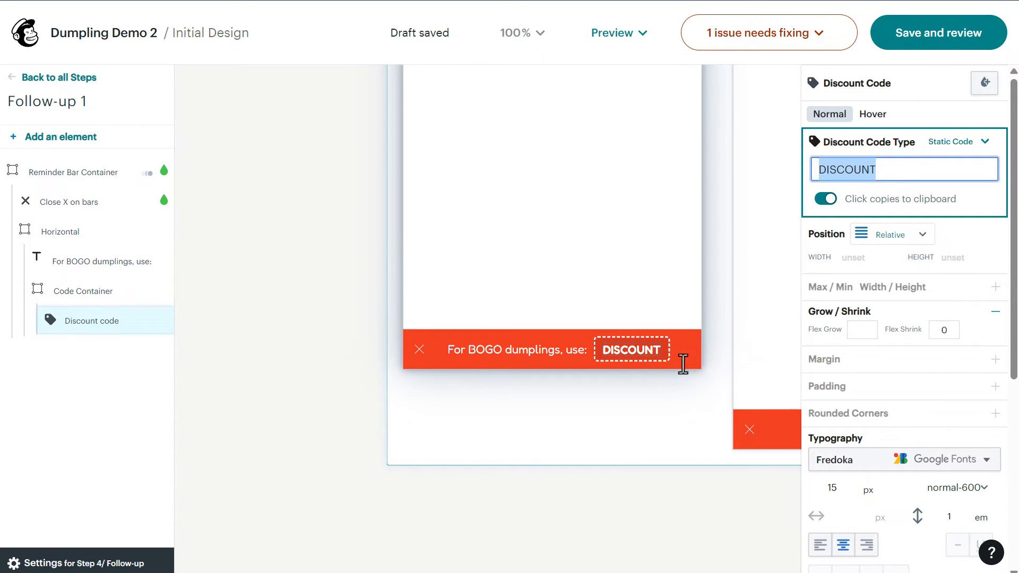
{"action": "type", "text": "DUMPLINGLOVER"}
Preview the popup locally.
{"action": "left_click", "coordinate": [661, 241]}
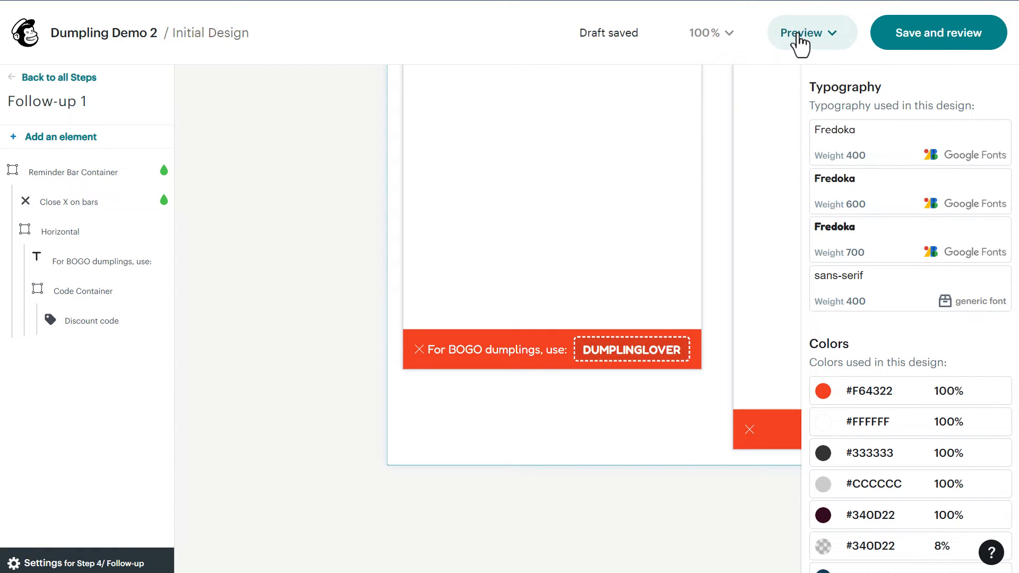
{"action": "left_click", "coordinate": [801, 35]}
{"action": "left_click", "coordinate": [724, 91]}
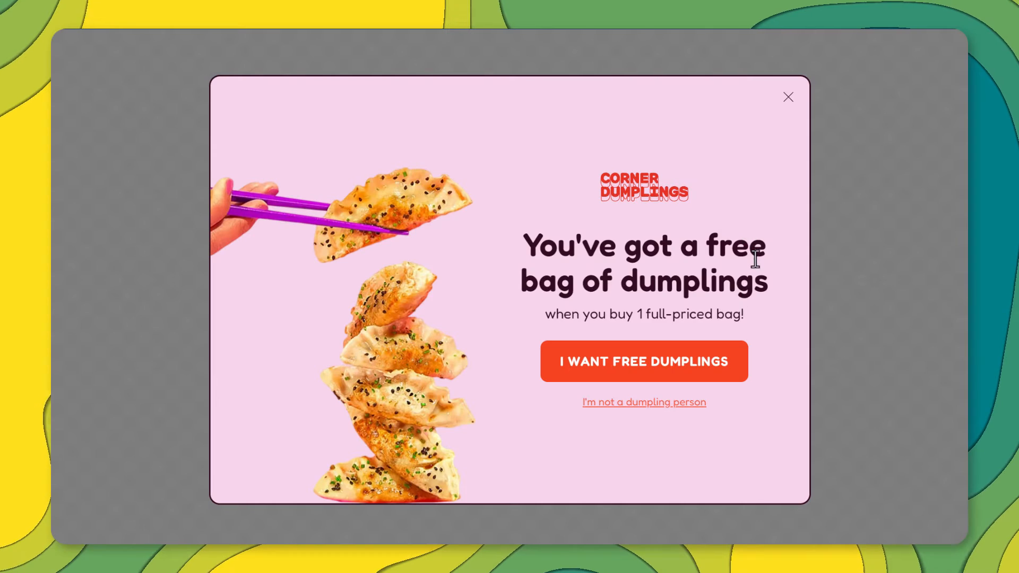
In the preview, choose Fried as the favorite dumpling and continue to signup.
{"action": "left_click", "coordinate": [663, 366]}
{"action": "left_click", "coordinate": [663, 321]}
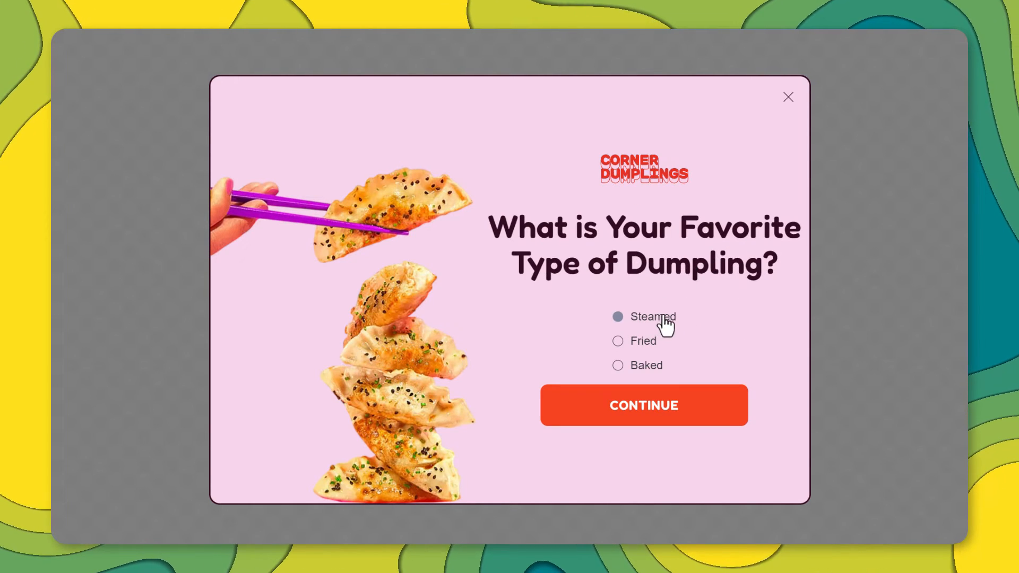
{"action": "left_click", "coordinate": [646, 345]}
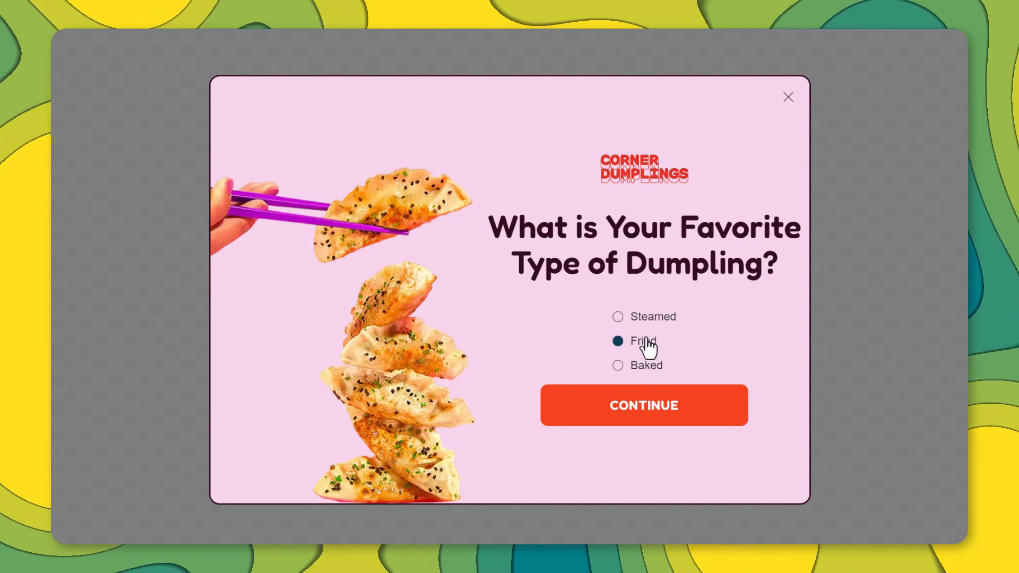
{"action": "left_click", "coordinate": [652, 407]}
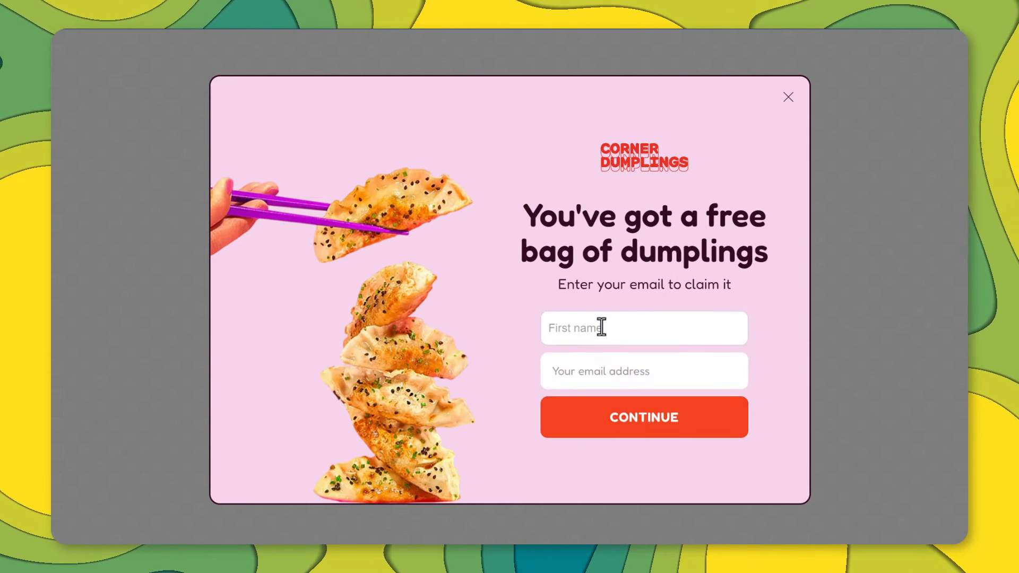
Enter a test first name and email, submit, and copy the revealed DUMPLINGLOVER code.
{"action": "left_click", "coordinate": [601, 327]}
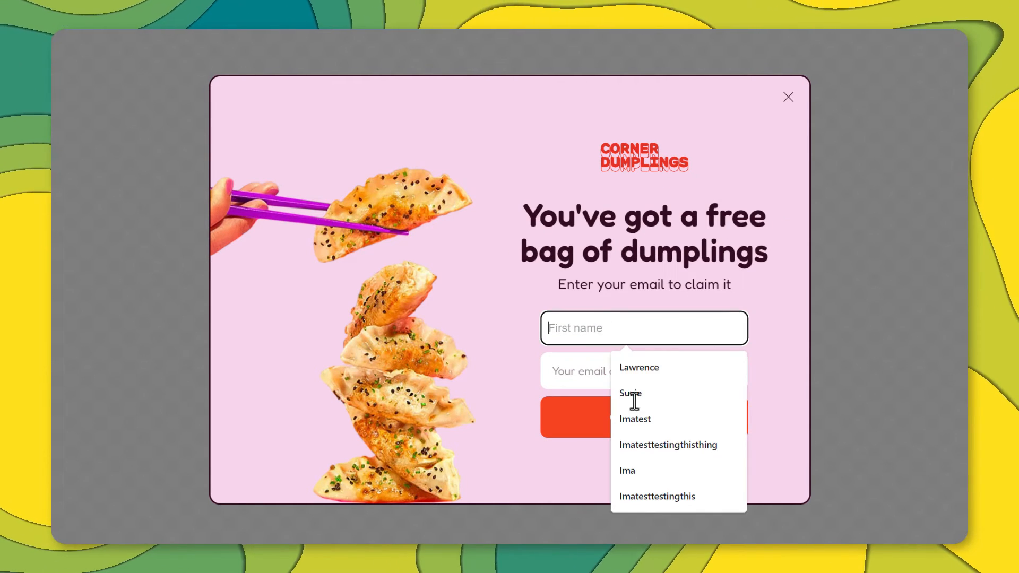
{"action": "left_click", "coordinate": [635, 418]}
{"action": "left_click", "coordinate": [580, 370]}
{"action": "key", "text": "ctrl+v"}
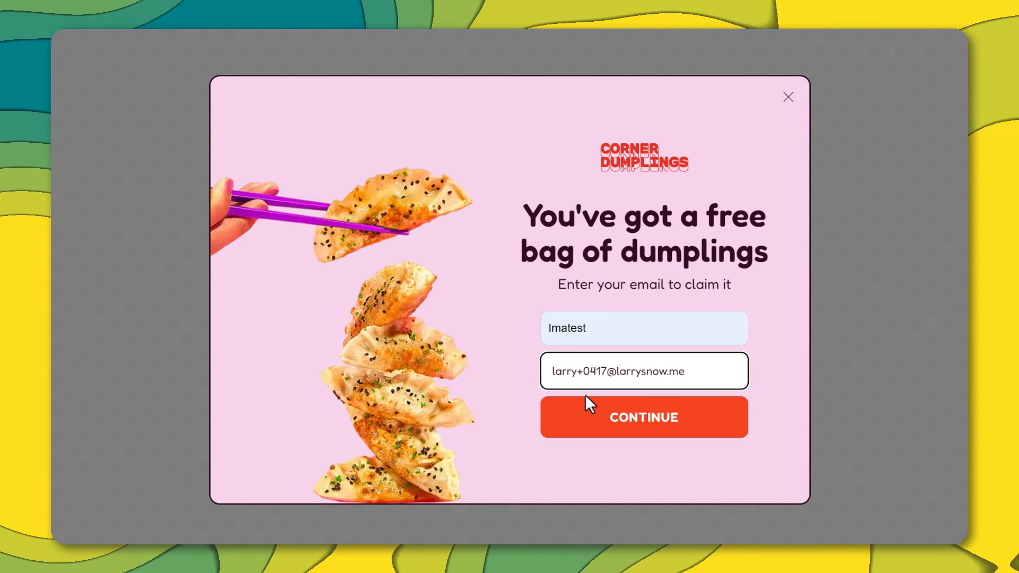
{"action": "type", "text": "25"}
{"action": "left_click", "coordinate": [628, 421]}
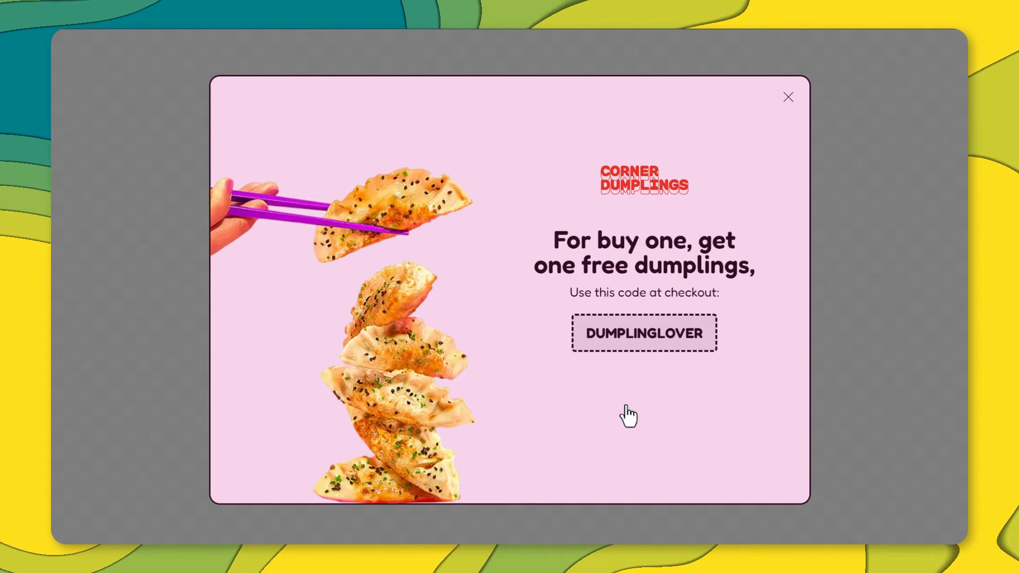
{"action": "left_click", "coordinate": [633, 332]}
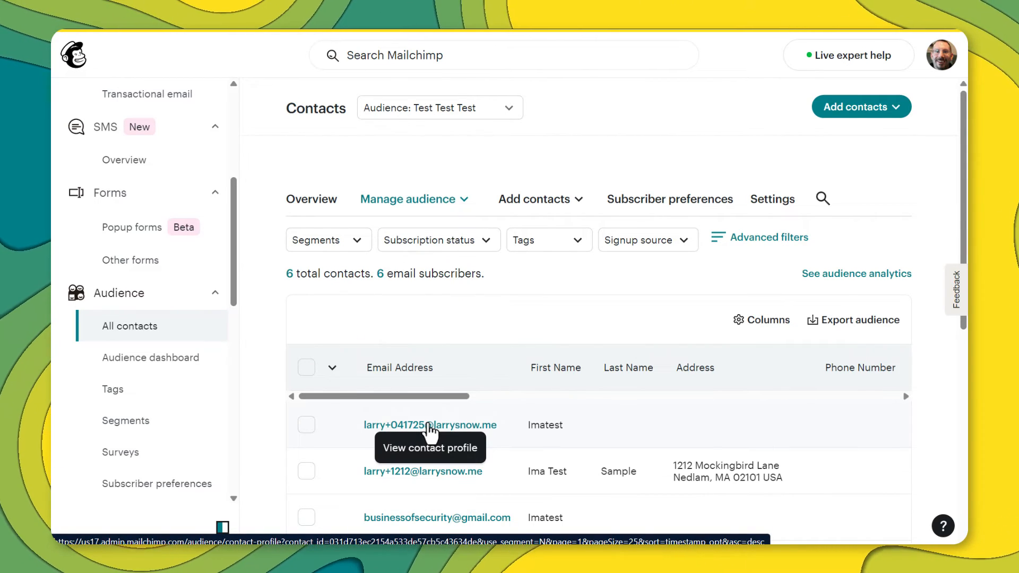
Open the new test contact's profile and confirm its Favorite Dumpling group is Fried.
{"action": "left_click", "coordinate": [430, 427]}
{"action": "scroll", "coordinate": [419, 345], "scroll_direction": "down", "scroll_amount": 4}
{"action": "scroll", "coordinate": [420, 342], "scroll_direction": "down", "scroll_amount": 3}
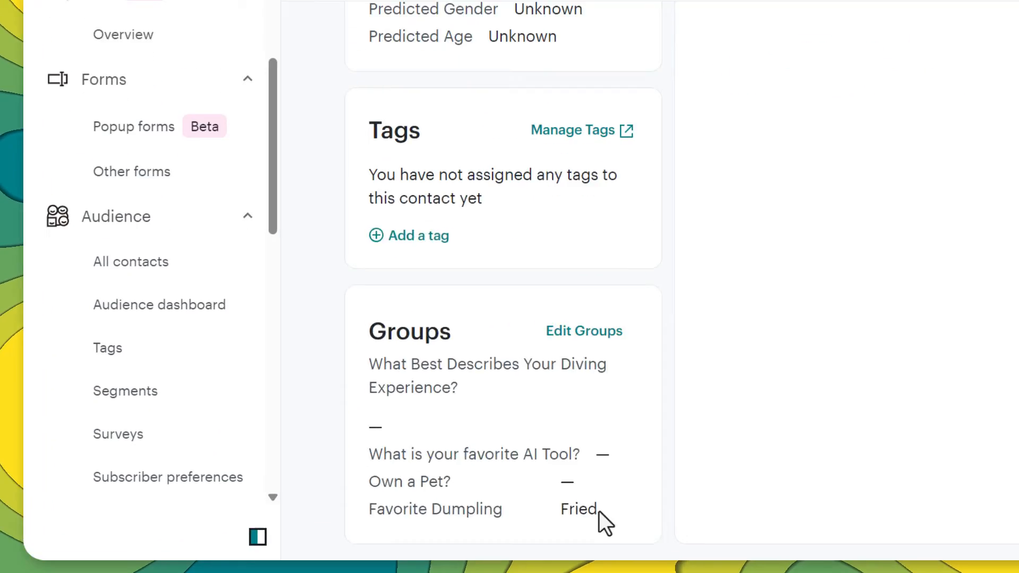
{"action": "left_click_drag", "start_coordinate": [594, 511], "coordinate": [561, 510]}
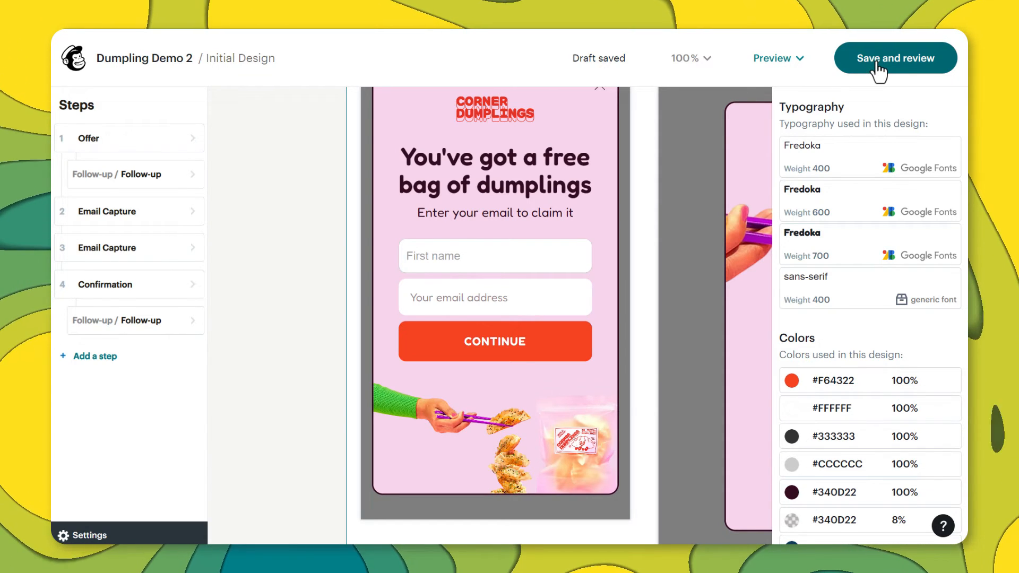
Save and review Dumpling Demo 2, then choose Finish later to keep it as a draft.
{"action": "left_click", "coordinate": [877, 63]}
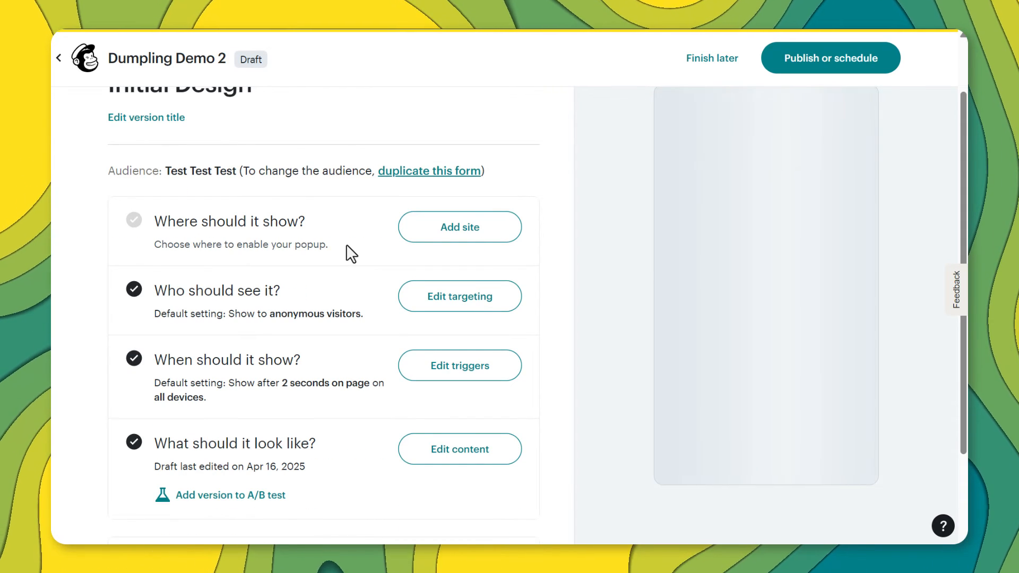
{"action": "scroll", "coordinate": [346, 245], "scroll_direction": "down", "scroll_amount": 1}
{"action": "scroll", "coordinate": [346, 244], "scroll_direction": "down", "scroll_amount": 1}
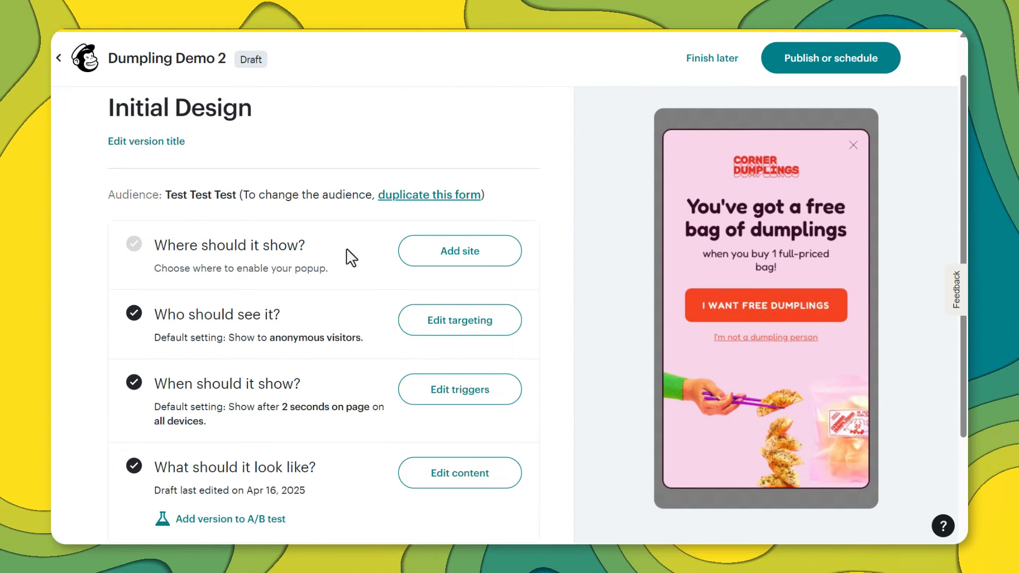
{"action": "scroll", "coordinate": [346, 247], "scroll_direction": "up", "scroll_amount": 1}
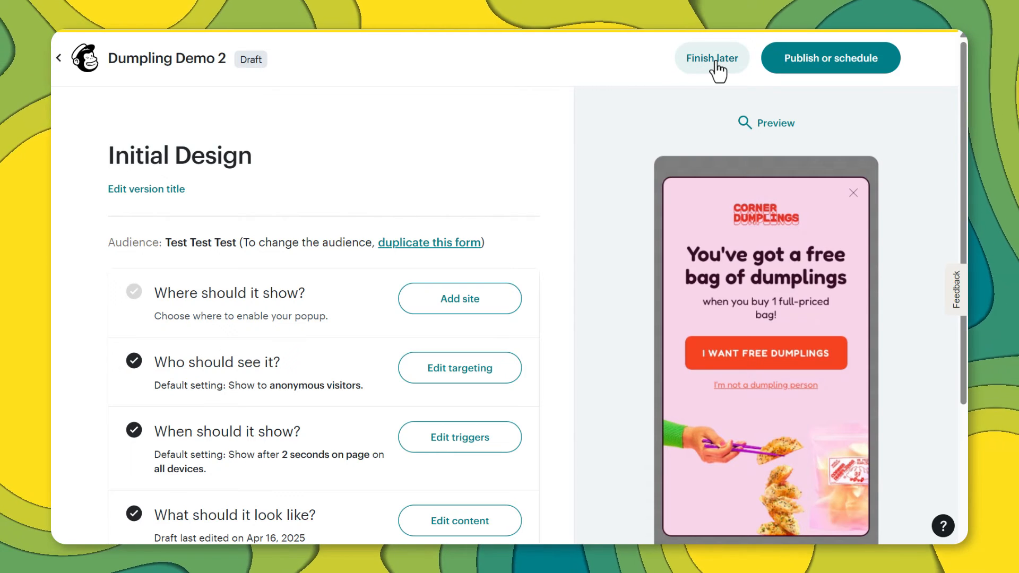
{"action": "left_click", "coordinate": [701, 63]}
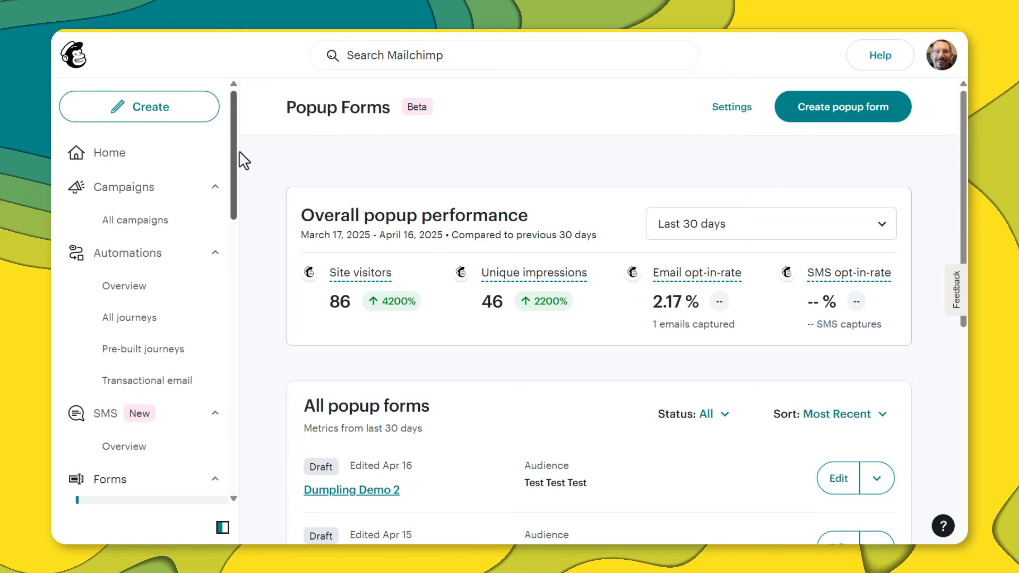
Go to Automations > All journeys and start building a journey from scratch.
{"action": "scroll", "coordinate": [237, 151], "scroll_direction": "down", "scroll_amount": 2}
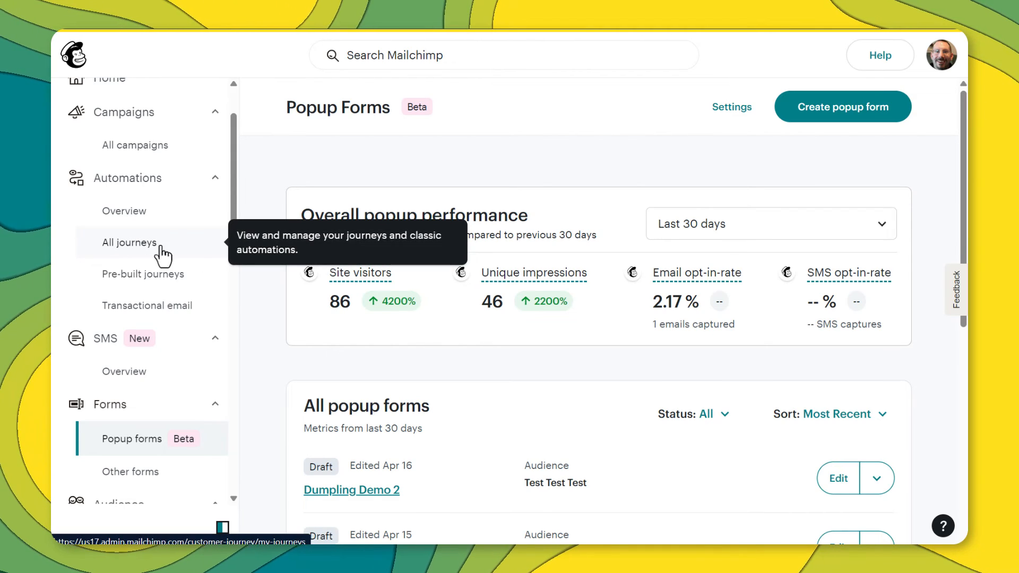
{"action": "left_click", "coordinate": [141, 244]}
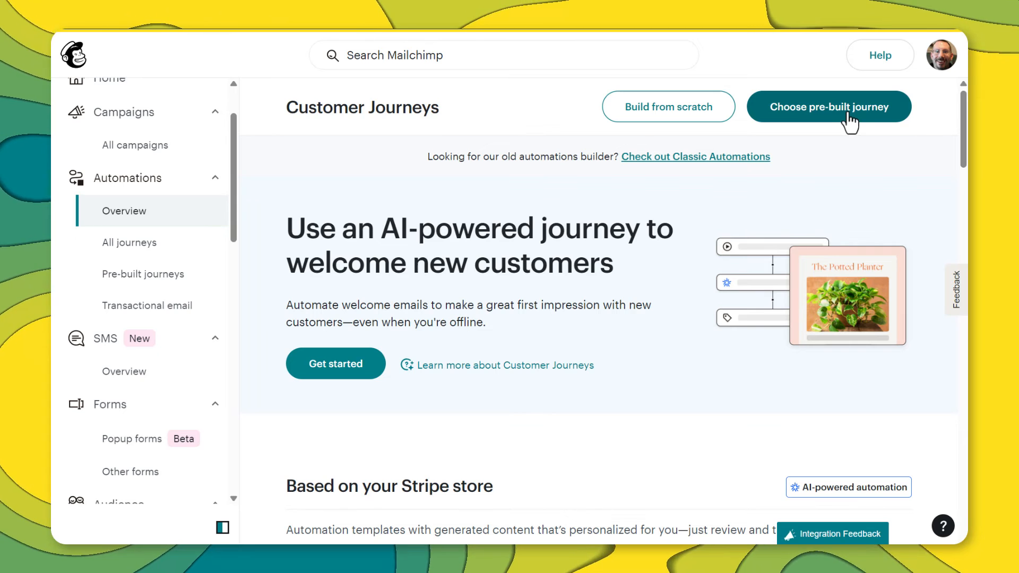
{"action": "left_click", "coordinate": [671, 110]}
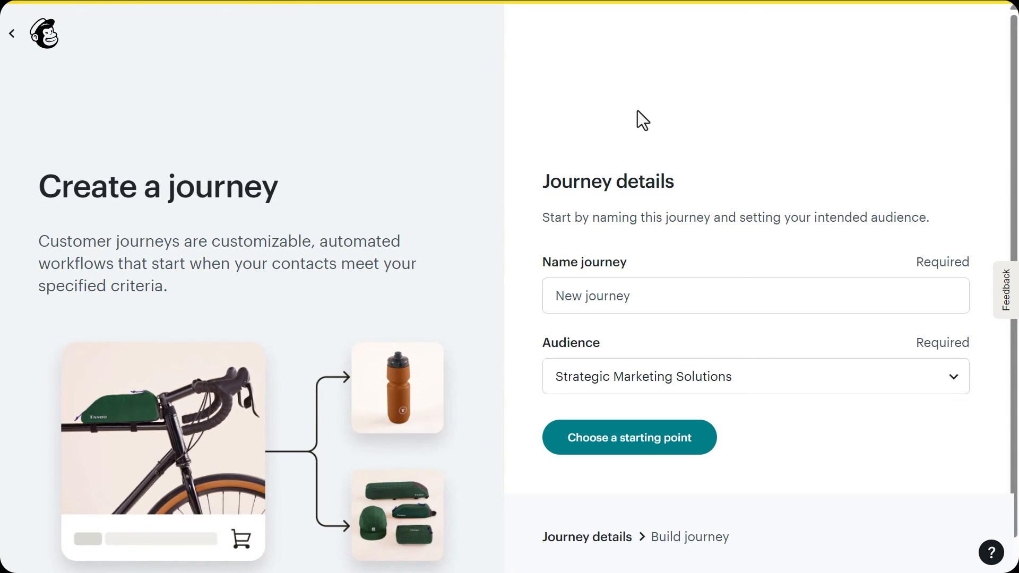
Name the journey 'Dumpling Choice', assign the Test Test Test audience, and continue to starting points.
{"action": "left_click", "coordinate": [656, 301]}
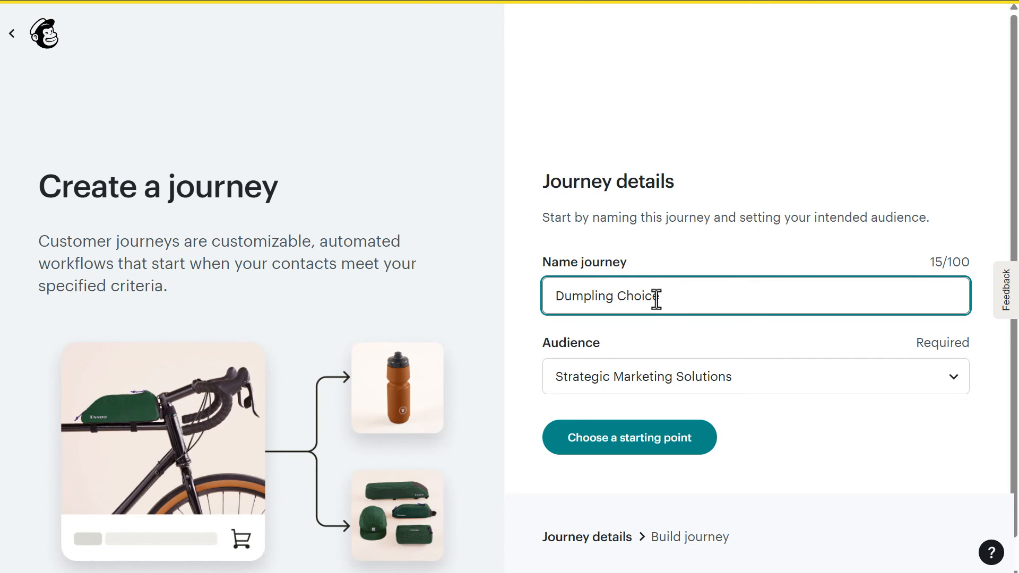
{"action": "left_click", "coordinate": [696, 376]}
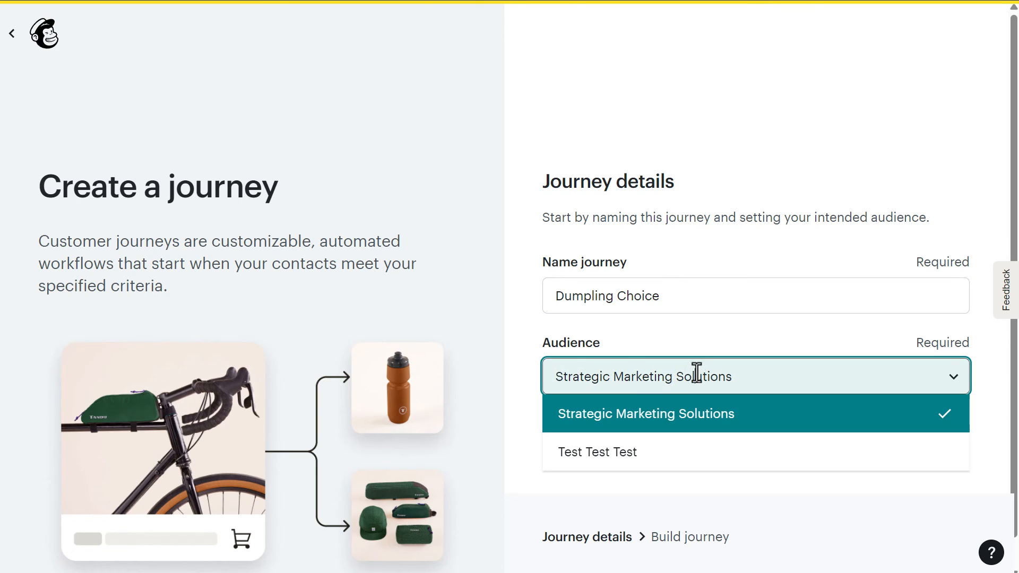
{"action": "left_click", "coordinate": [619, 462]}
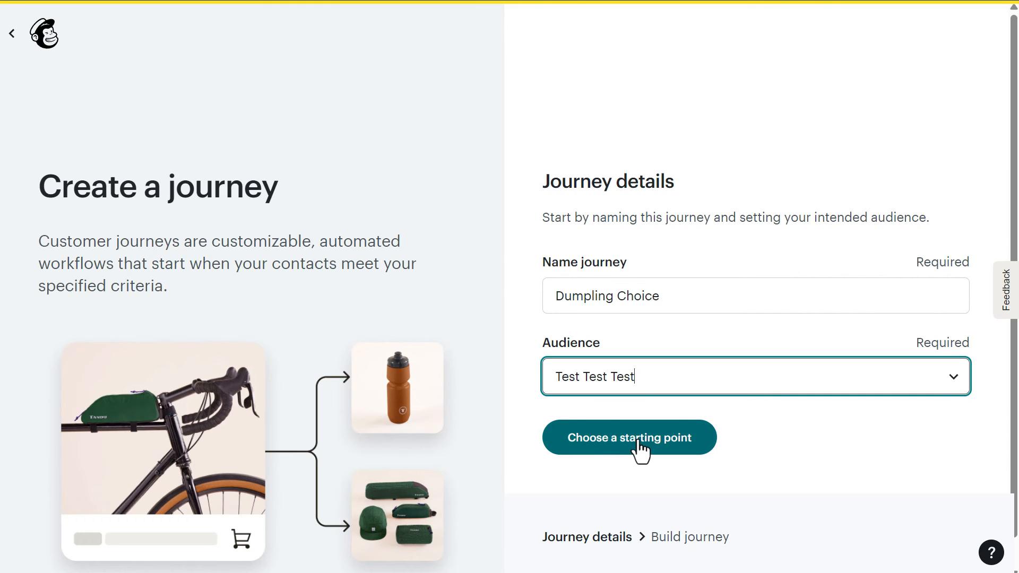
{"action": "left_click", "coordinate": [640, 450]}
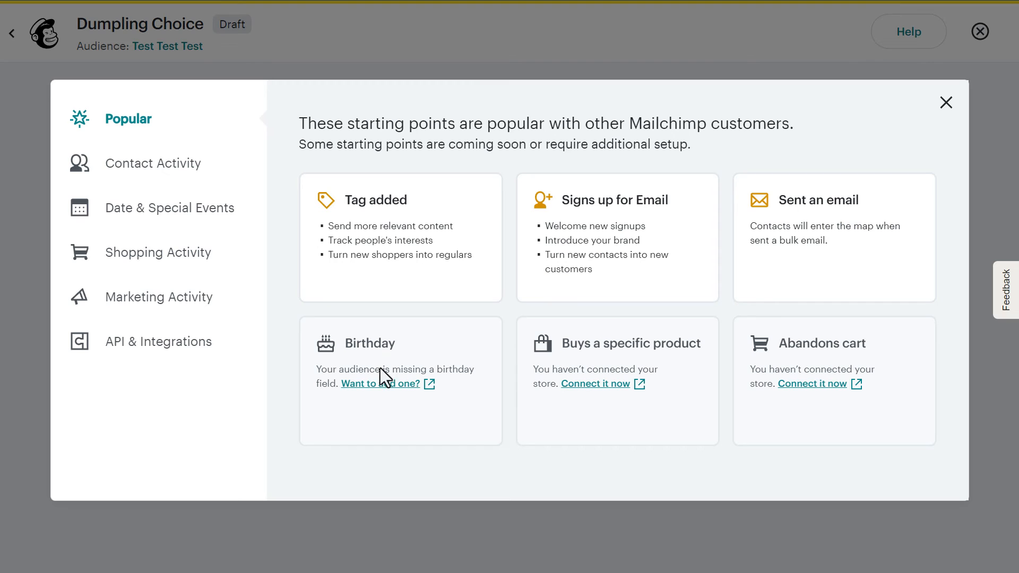
Set the journey's starting point to 'Joins audience group' with the Fried group, and save it.
{"action": "left_click", "coordinate": [141, 169]}
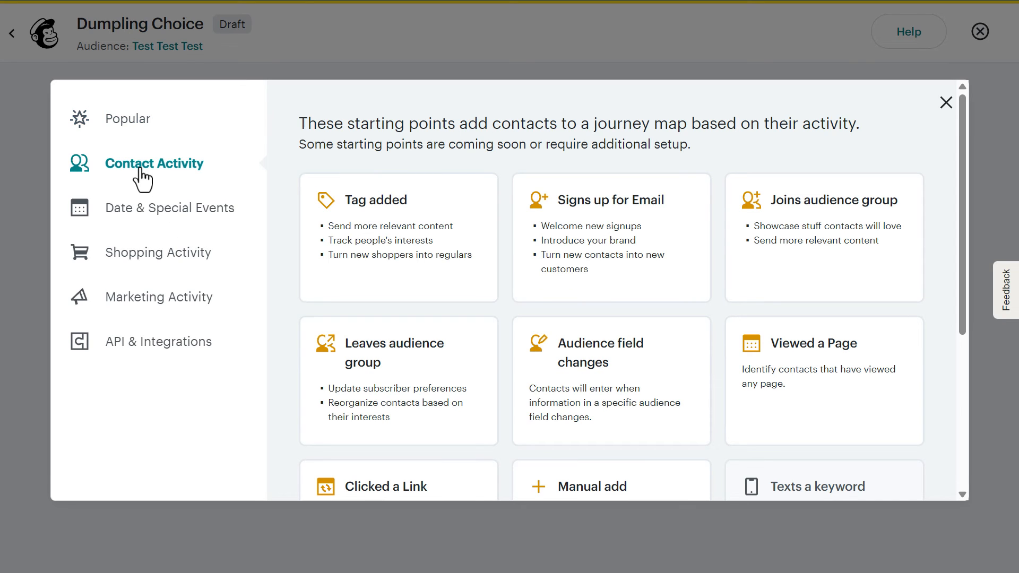
{"action": "left_click", "coordinate": [822, 228]}
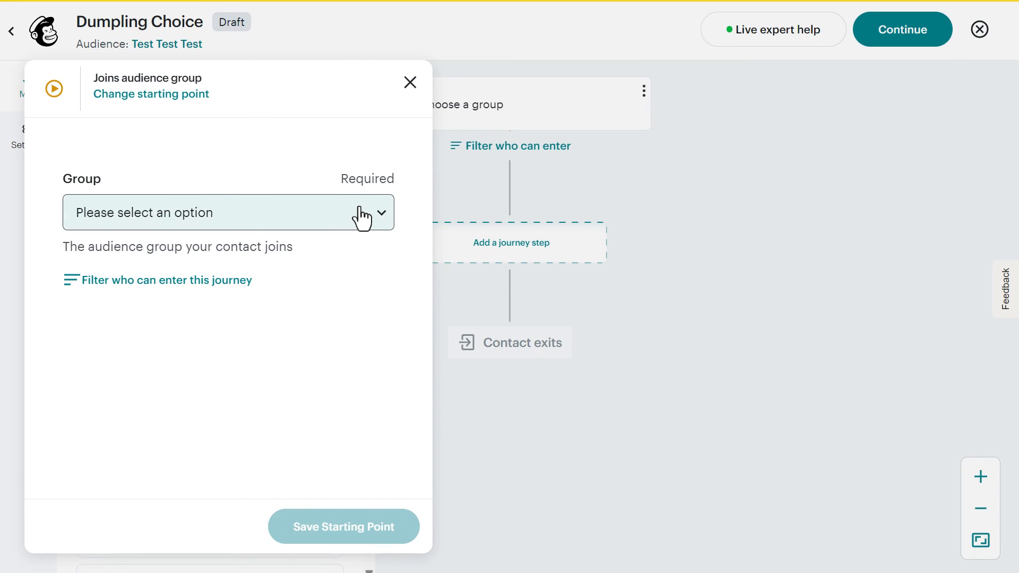
{"action": "left_click", "coordinate": [362, 215]}
{"action": "left_click", "coordinate": [139, 359]}
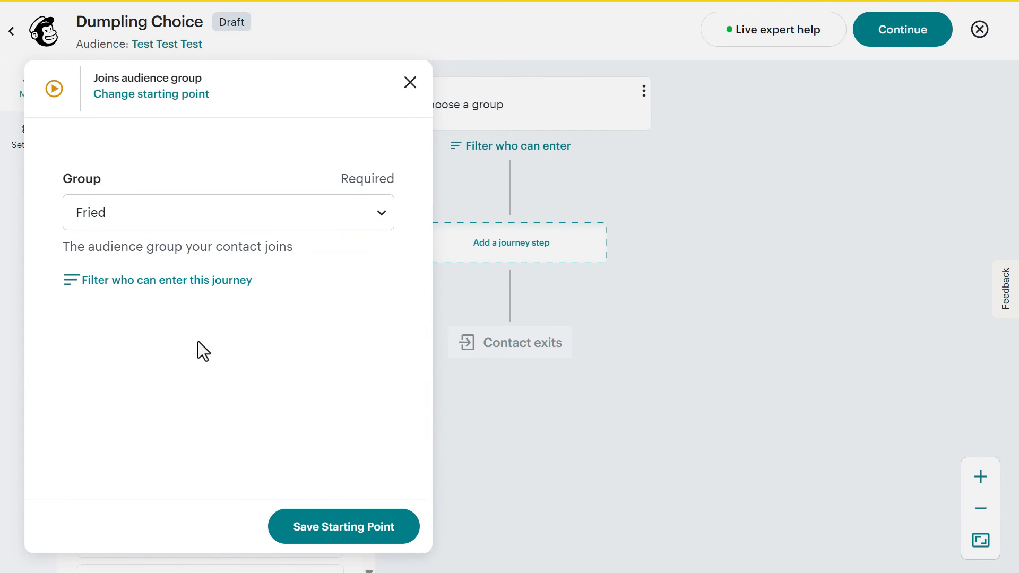
{"action": "left_click", "coordinate": [340, 526]}
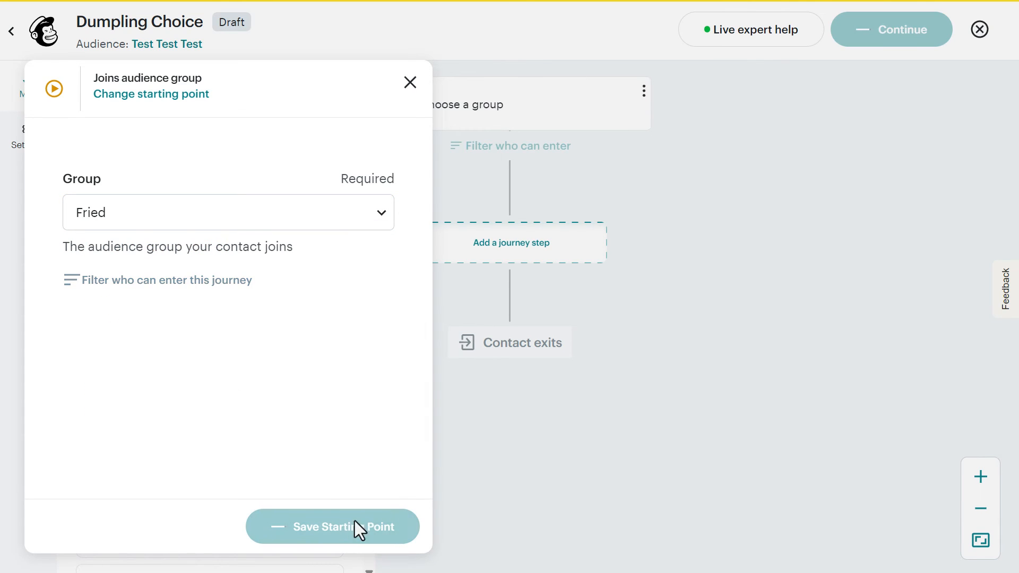